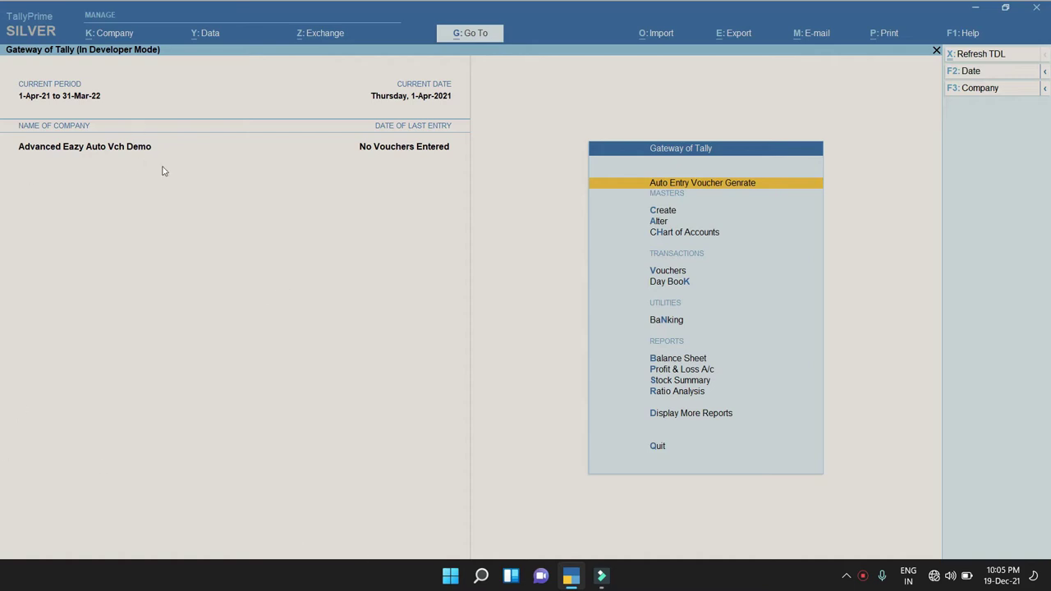
{"action": "key", "text": "Escape"}
{"action": "key", "text": "Escape"}
{"action": "key", "text": "Return"}
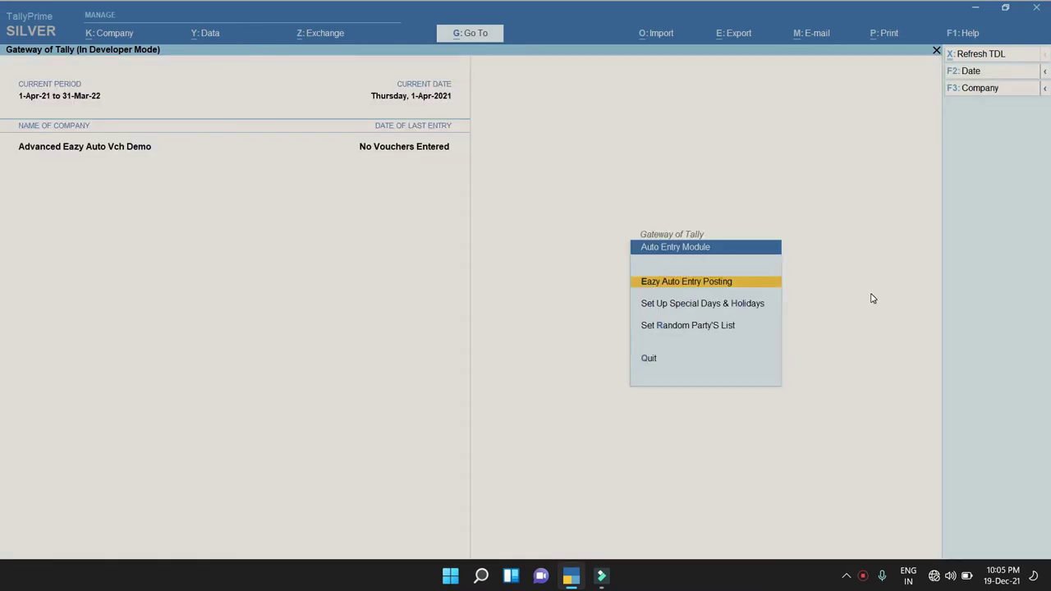
{"action": "key", "text": "Escape"}
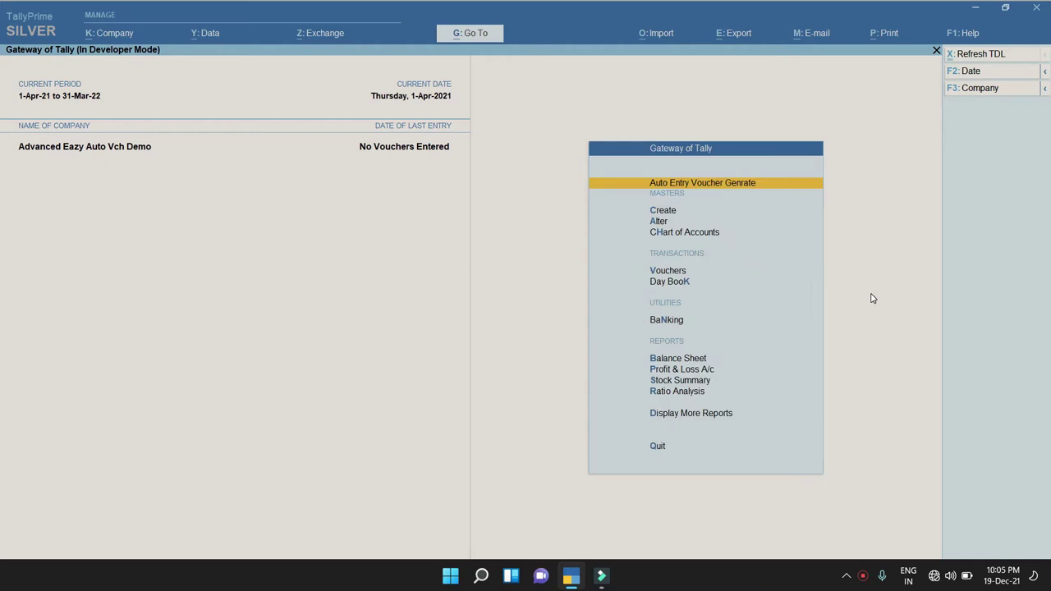
{"action": "key", "text": "Escape"}
{"action": "key", "text": "Escape"}
{"action": "key", "text": "Down"}
{"action": "key", "text": "Down"}
{"action": "key", "text": "Up"}
{"action": "key", "text": "Up"}
{"action": "key", "text": "Down"}
{"action": "key", "text": "Up"}
{"action": "key", "text": "Down"}
{"action": "key", "text": "Up"}
{"action": "key", "text": "Down"}
{"action": "key", "text": "Up"}
Open the Auto Entry Voucher Genrate module from the Gateway of Tally and go through its options.
{"action": "key", "text": "Return"}
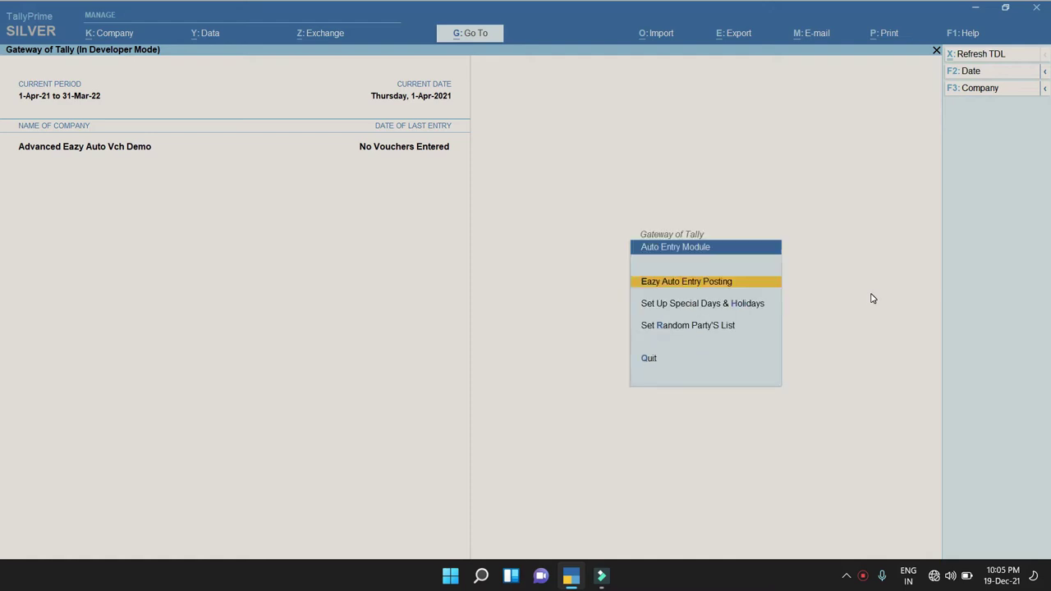
{"action": "key", "text": "Down"}
{"action": "key", "text": "Down"}
{"action": "key", "text": "Down"}
{"action": "key", "text": "Down"}
{"action": "key", "text": "Down"}
{"action": "key", "text": "Up"}
View the Eazy Auto Entry Posting form and the Special Days & Holidays setup, closing each without saving.
{"action": "key", "text": "Return"}
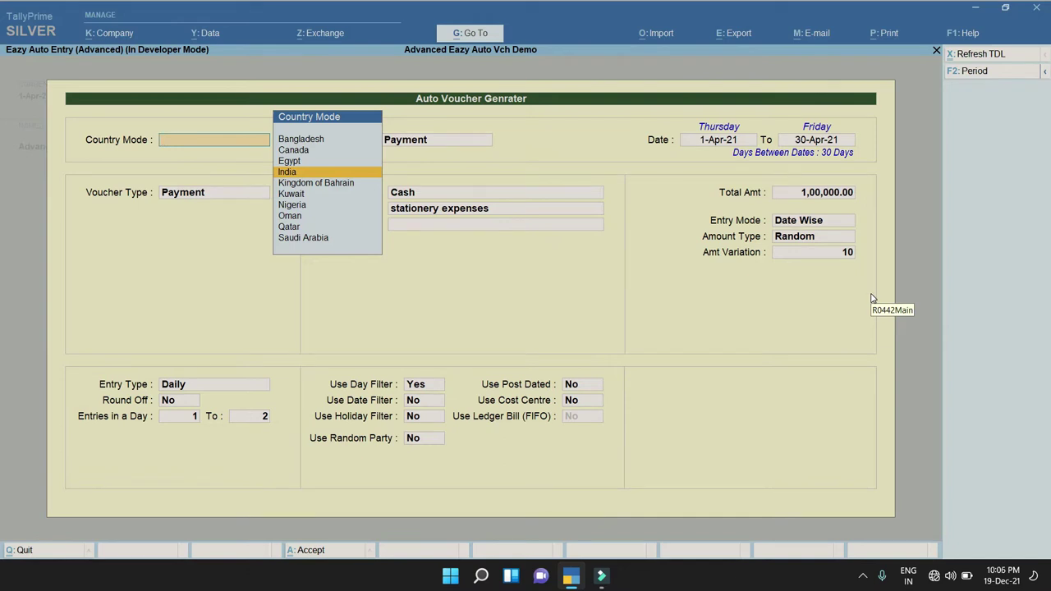
{"action": "key", "text": "Escape"}
{"action": "key", "text": "Down"}
{"action": "key", "text": "Down"}
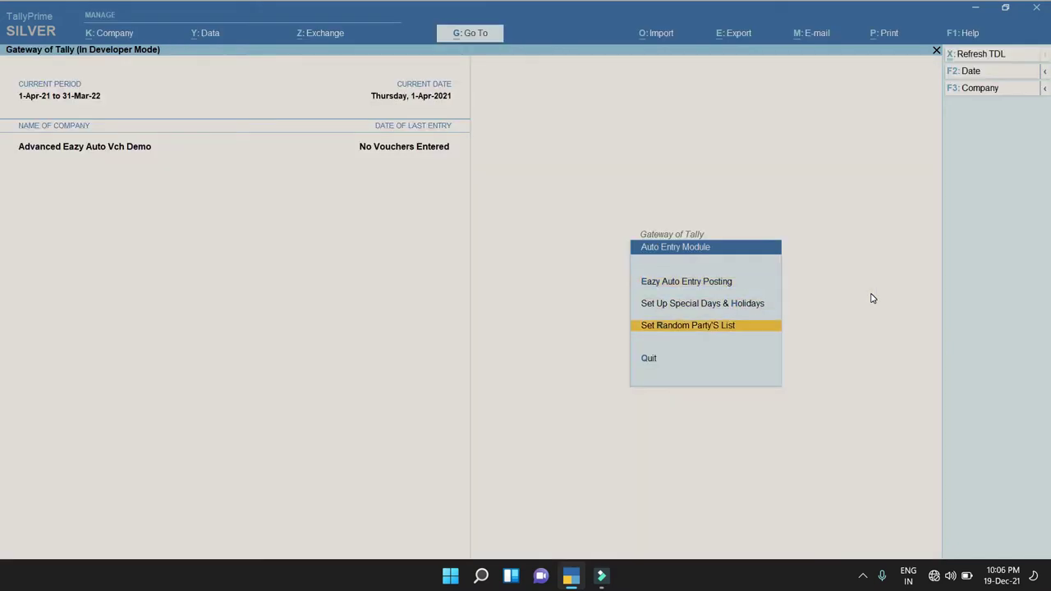
{"action": "key", "text": "Up"}
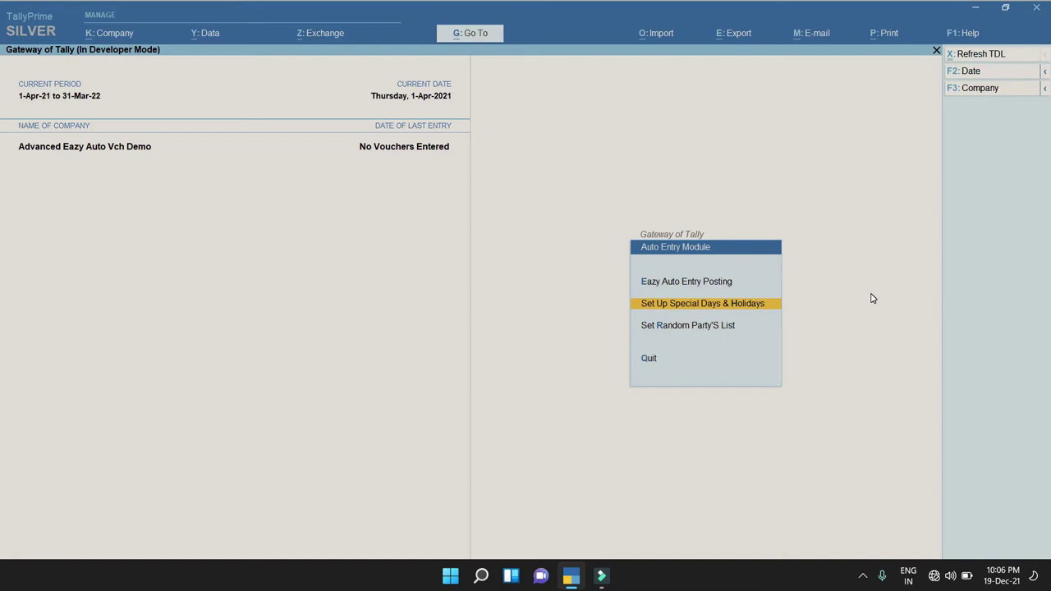
{"action": "key", "text": "Return"}
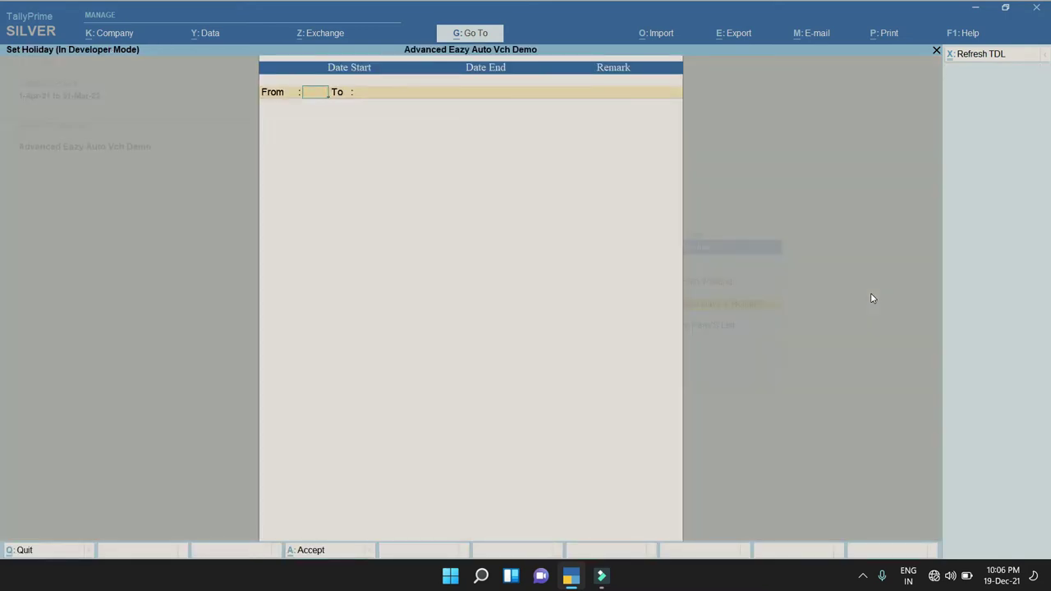
{"action": "key", "text": "Escape"}
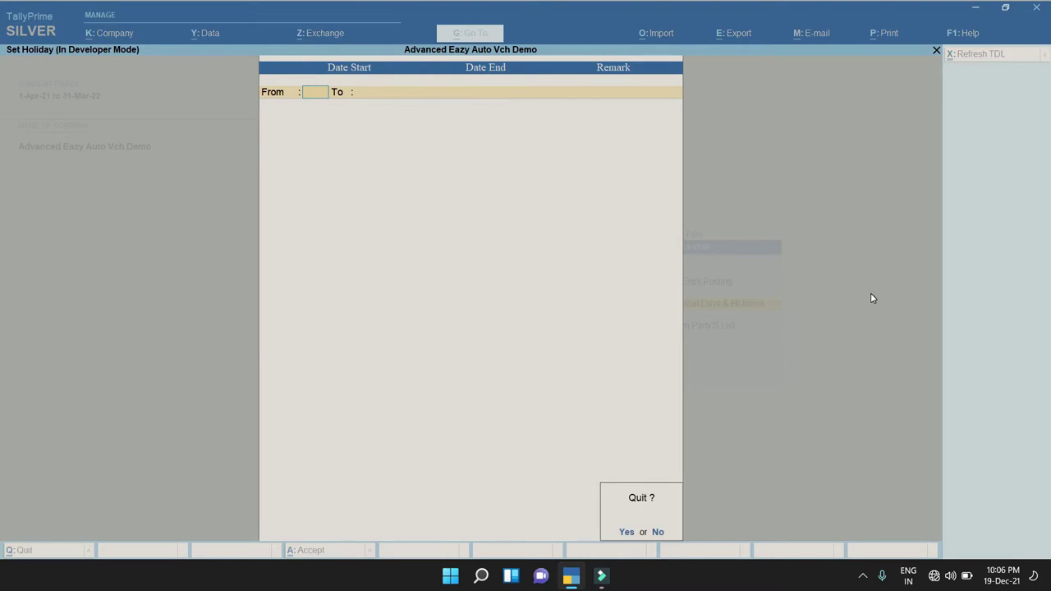
{"action": "key", "text": "y"}
{"action": "key", "text": "Return"}
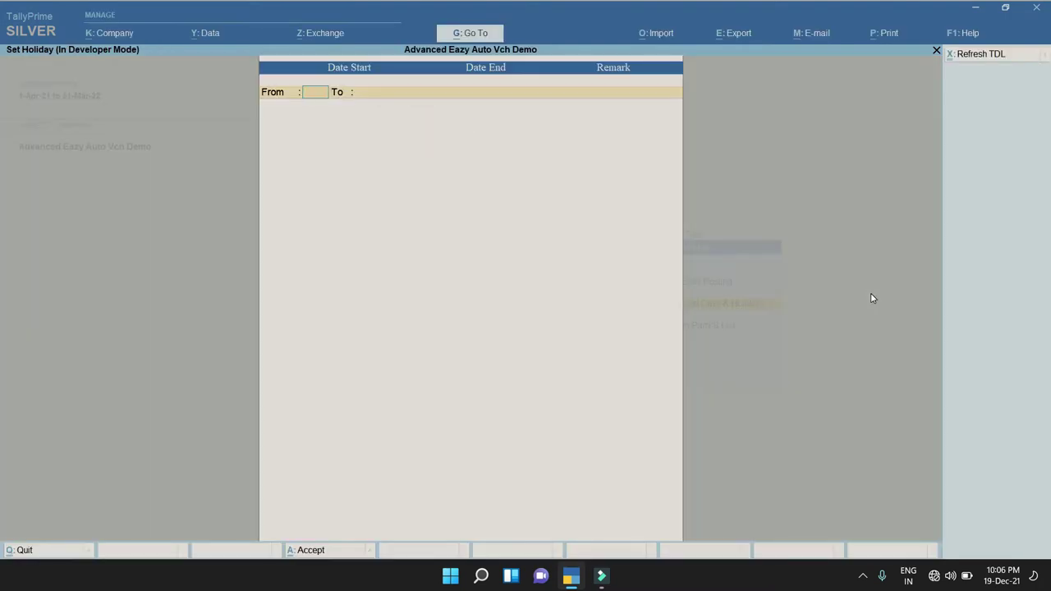
{"action": "type", "text": "1"}
{"action": "key", "text": "Return"}
{"action": "key", "text": "Escape"}
{"action": "key", "text": "y"}
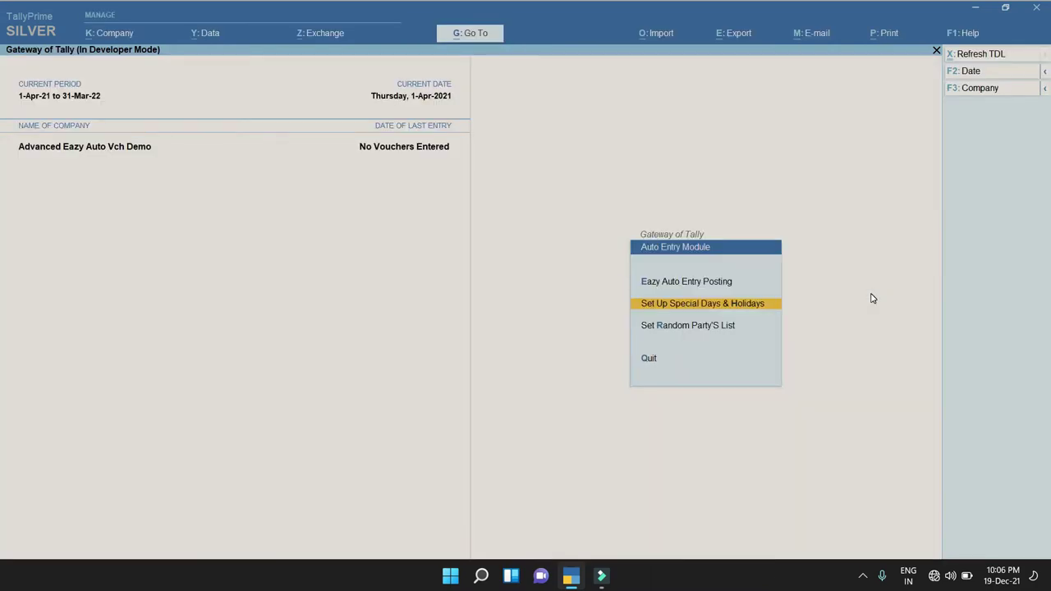
Fill the random party list with both available parties and quit the list without accepting it.
{"action": "key", "text": "Down"}
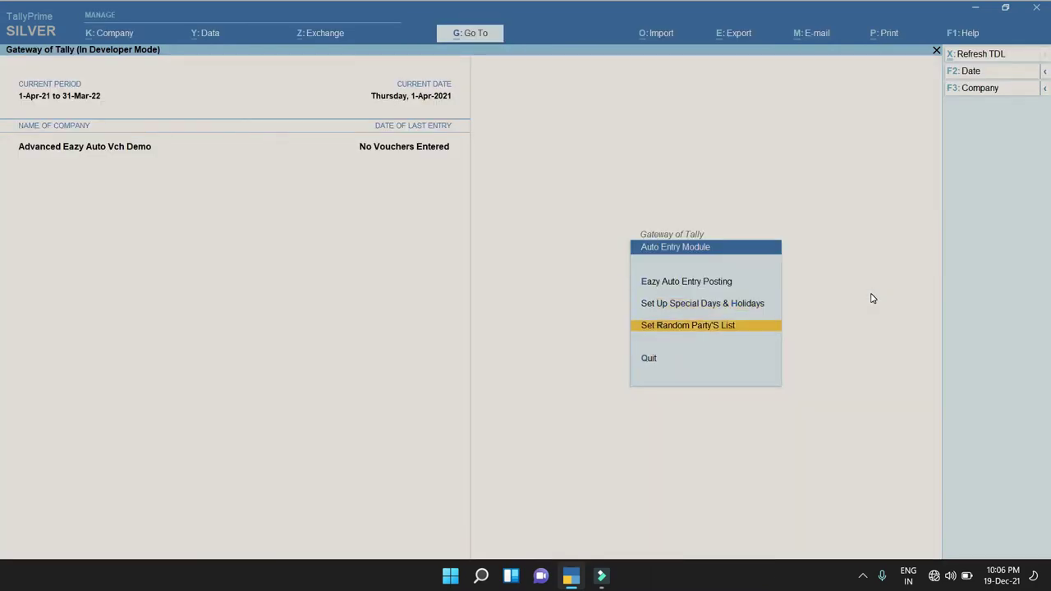
{"action": "key", "text": "Down"}
{"action": "key", "text": "Up"}
{"action": "key", "text": "Return"}
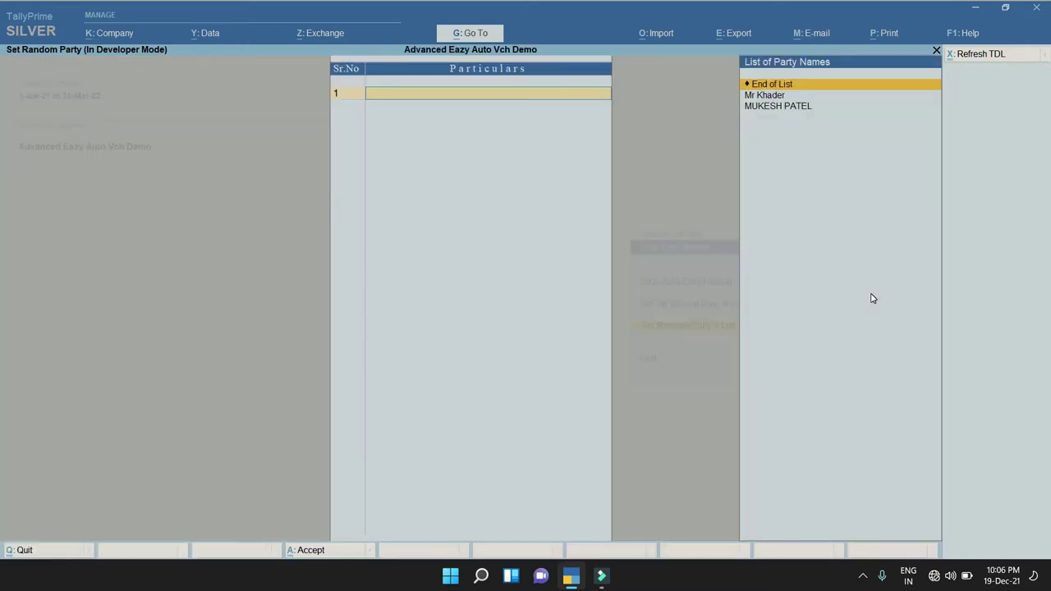
{"action": "key", "text": "Down"}
{"action": "key", "text": "Down"}
{"action": "key", "text": "Up"}
{"action": "key", "text": "Down"}
{"action": "key", "text": "Return"}
{"action": "key", "text": "Down"}
{"action": "key", "text": "Return"}
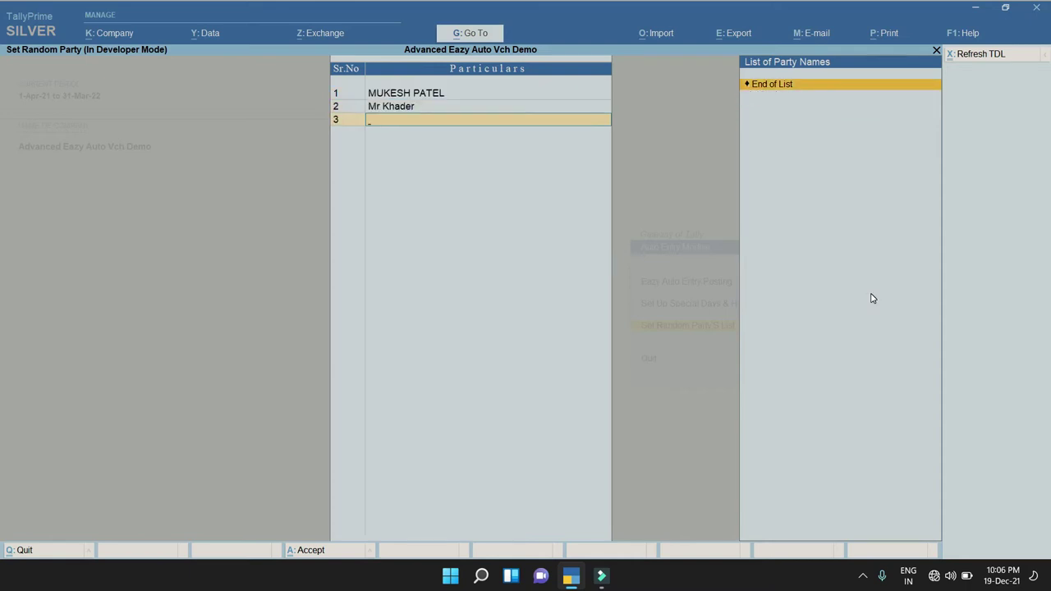
{"action": "key", "text": "Escape"}
{"action": "key", "text": "y"}
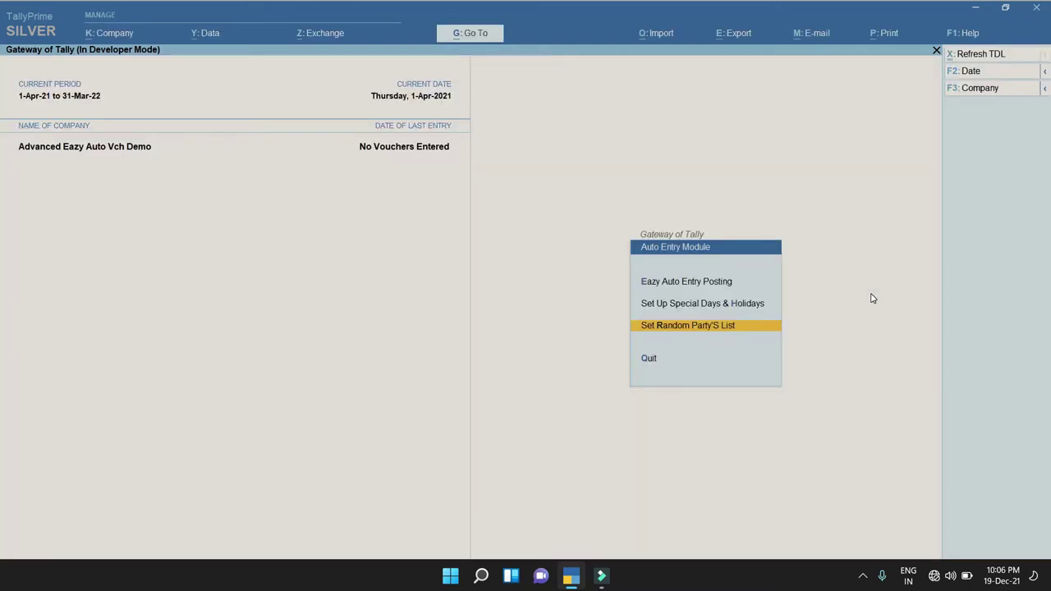
Open Eazy Auto Entry Posting, browse the available Country Mode options and choose India.
{"action": "key", "text": "Up"}
{"action": "key", "text": "Up"}
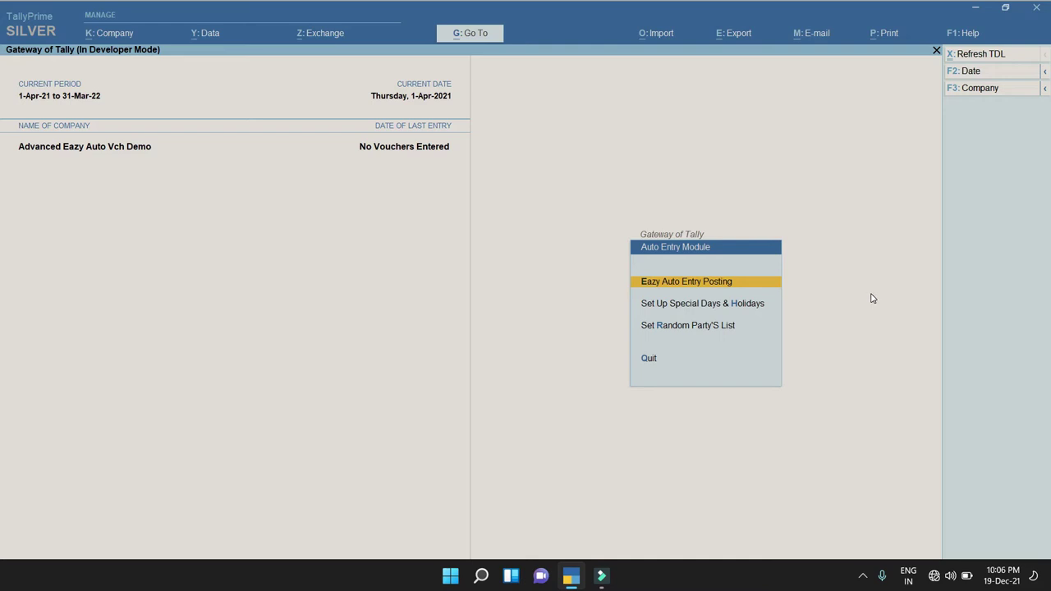
{"action": "key", "text": "Return"}
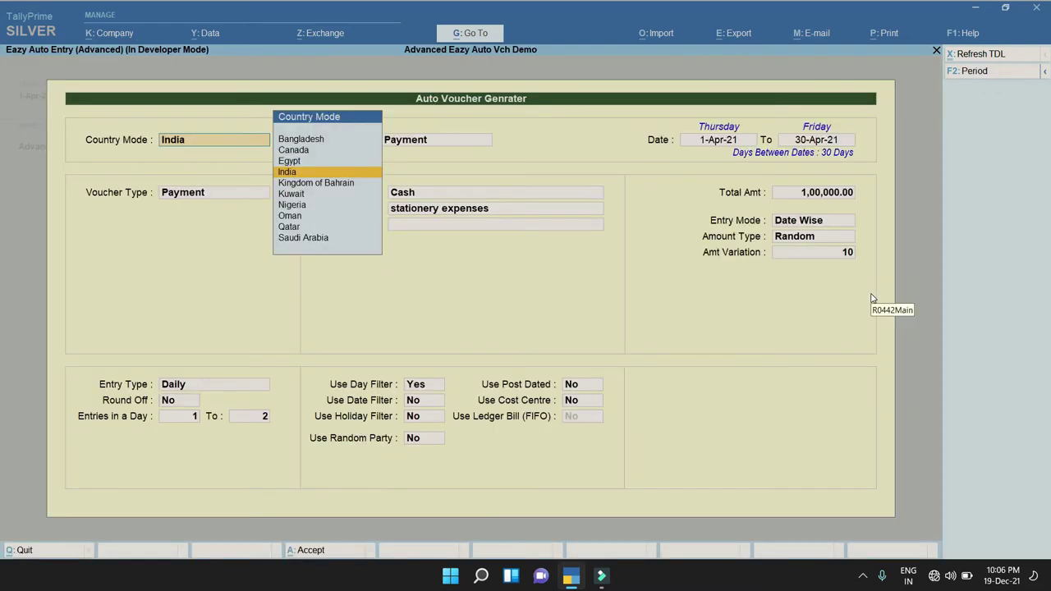
{"action": "key", "text": "Down"}
{"action": "key", "text": "Down"}
{"action": "key", "text": "Down"}
{"action": "key", "text": "Down"}
{"action": "key", "text": "Down"}
{"action": "key", "text": "Up"}
{"action": "key", "text": "Up"}
{"action": "key", "text": "Up"}
{"action": "key", "text": "Up"}
{"action": "key", "text": "Up"}
{"action": "key", "text": "Down"}
{"action": "key", "text": "Down"}
{"action": "key", "text": "Up"}
{"action": "key", "text": "Up"}
{"action": "key", "text": "Down"}
{"action": "key", "text": "Up"}
{"action": "key", "text": "Up"}
{"action": "key", "text": "Up"}
{"action": "key", "text": "Down"}
{"action": "key", "text": "Down"}
{"action": "key", "text": "Down"}
{"action": "key", "text": "Down"}
{"action": "key", "text": "Down"}
{"action": "key", "text": "Down"}
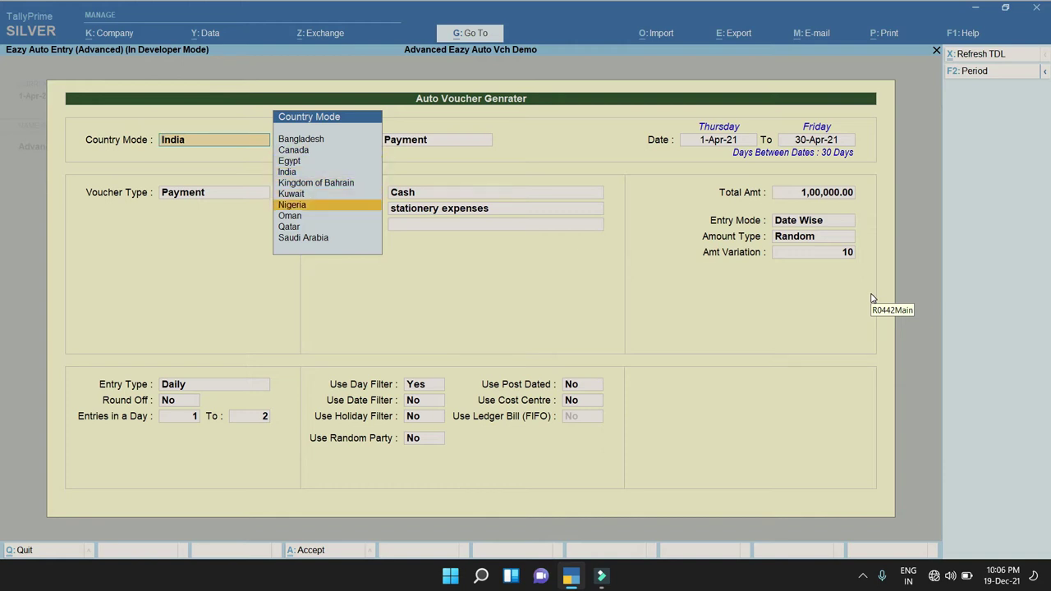
{"action": "key", "text": "Up"}
{"action": "key", "text": "Up"}
{"action": "key", "text": "Up"}
{"action": "key", "text": "Up"}
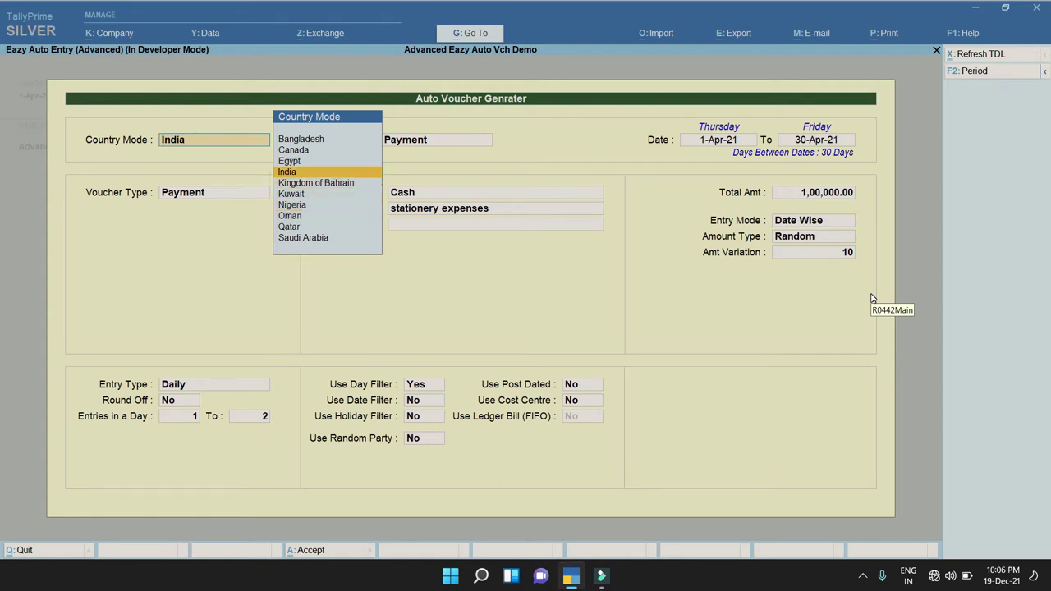
{"action": "key", "text": "Return"}
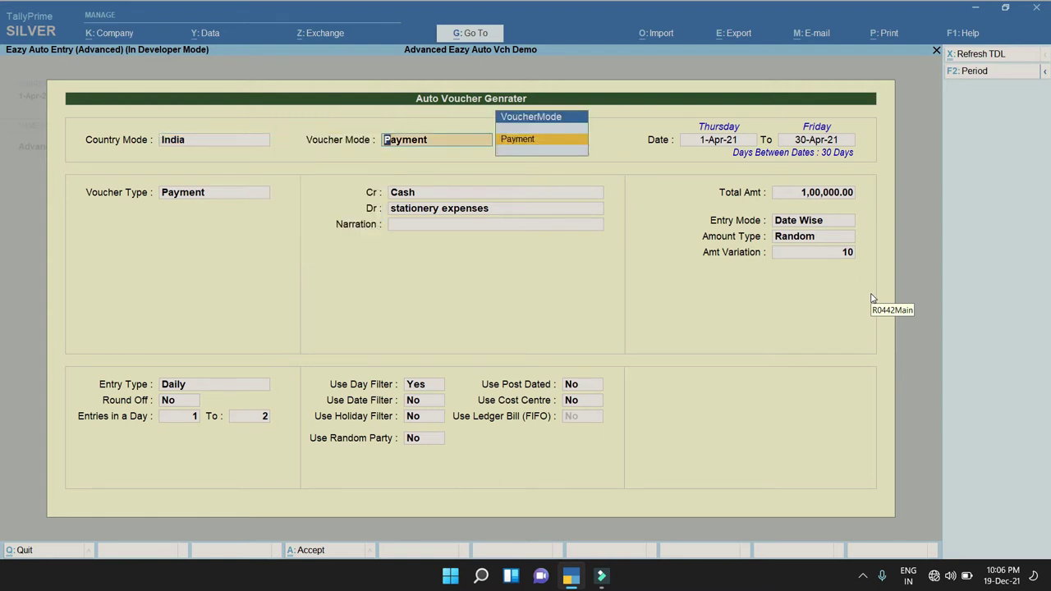
Keep Payment as the voucher mode and 1-Apr-21 as the start date.
{"action": "key", "text": "Return"}
{"action": "key", "text": "BackSpace"}
{"action": "key", "text": "Return"}
{"action": "key", "text": "Return"}
{"action": "key", "text": "BackSpace"}
{"action": "key", "text": "Return"}
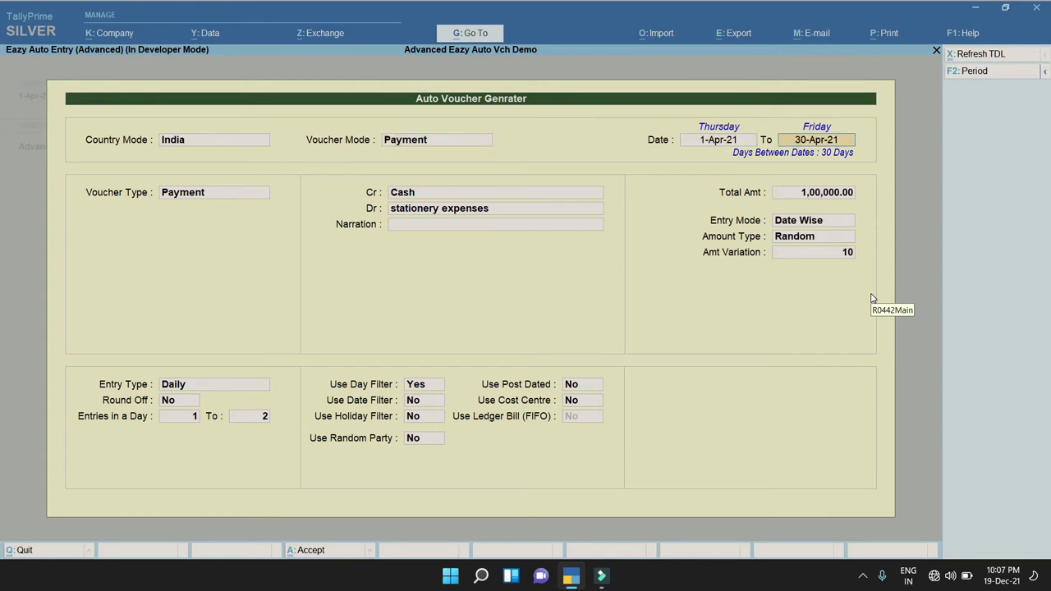
Set the end date of the voucher period to 30-May-21.
{"action": "key", "text": "BackSpace"}
{"action": "key", "text": "Return"}
{"action": "type", "text": "1-5"}
{"action": "key", "text": "Return"}
{"action": "key", "text": "BackSpace"}
{"action": "type", "text": "30-5"}
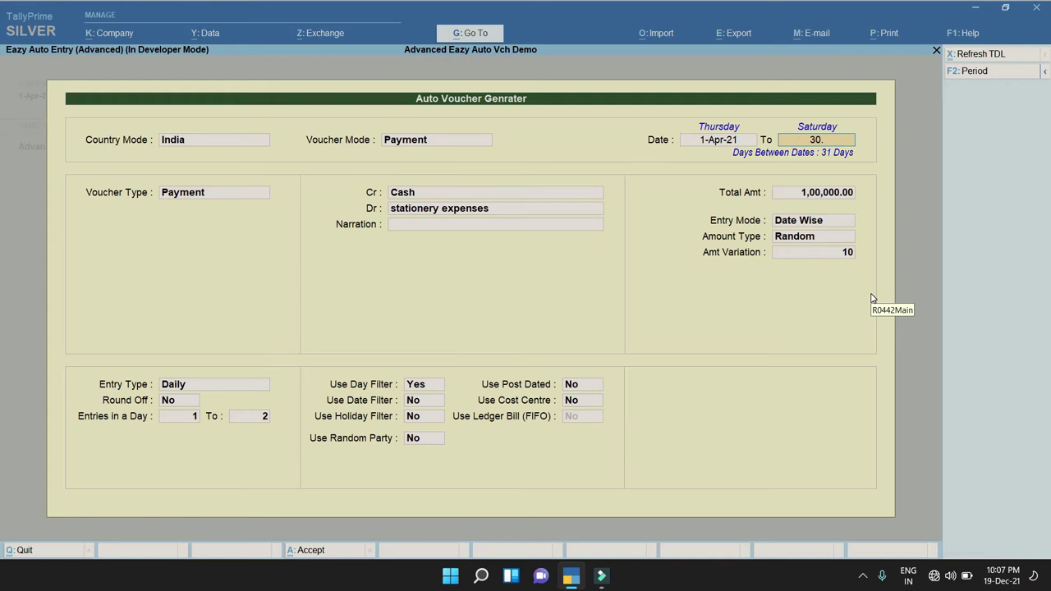
{"action": "key", "text": "Return"}
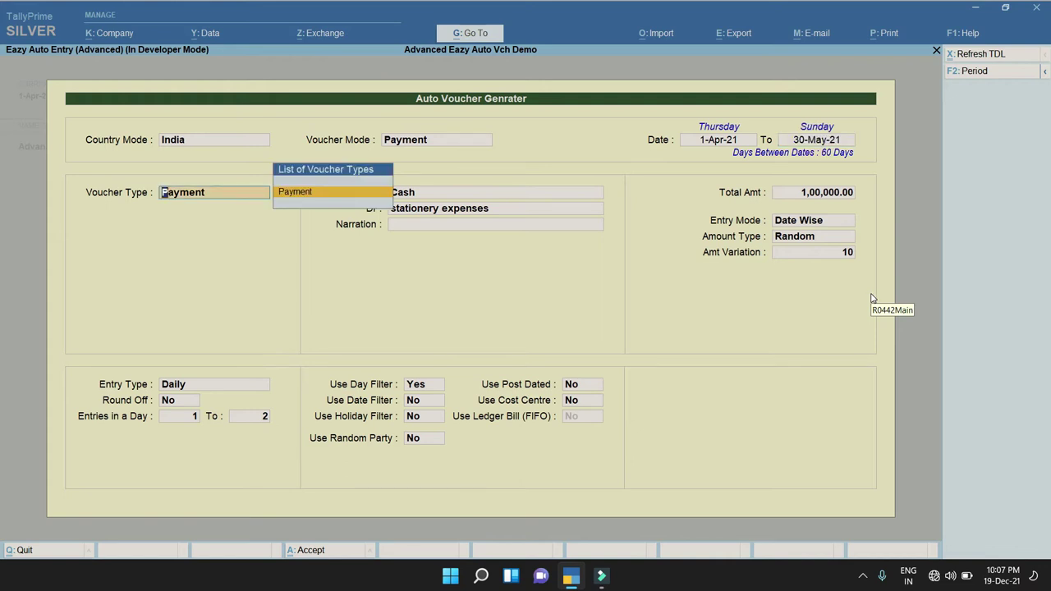
Return to the voucher period and set its end date to 30-Apr-21.
{"action": "key", "text": "BackSpace"}
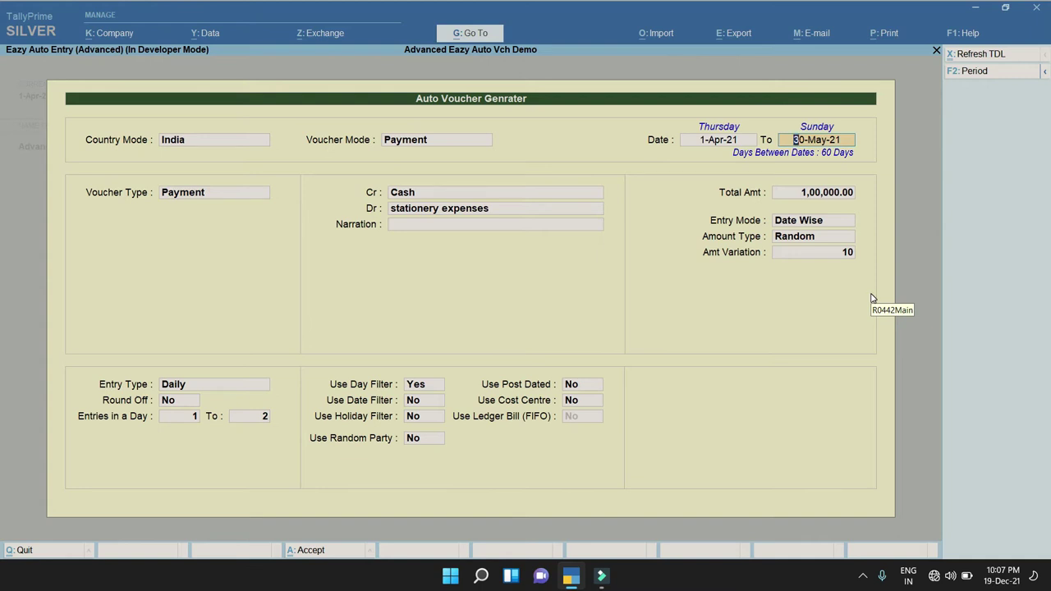
{"action": "key", "text": "BackSpace"}
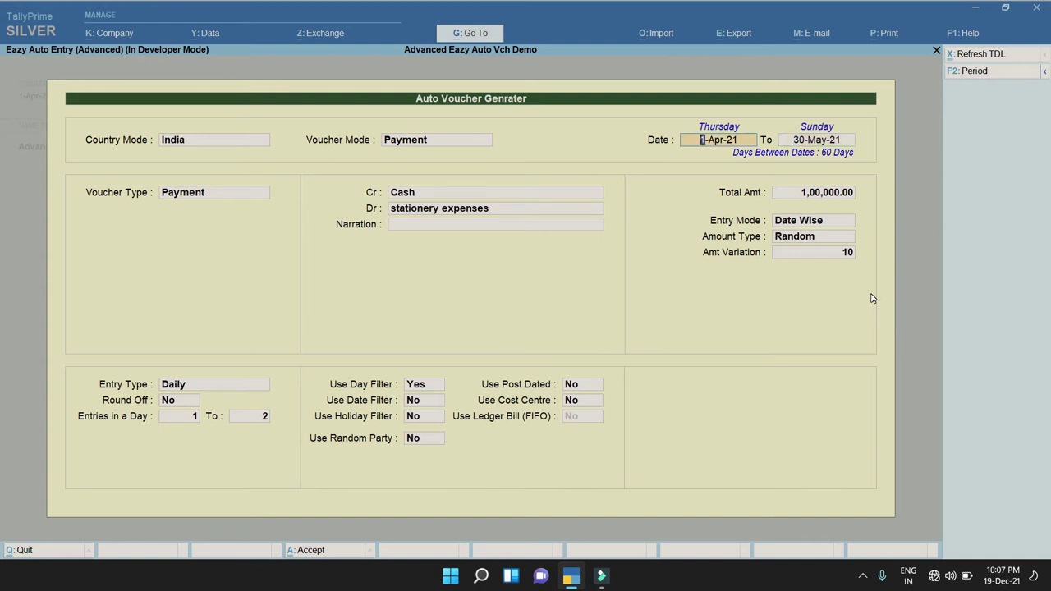
{"action": "key", "text": "Return"}
{"action": "type", "text": "30-4"}
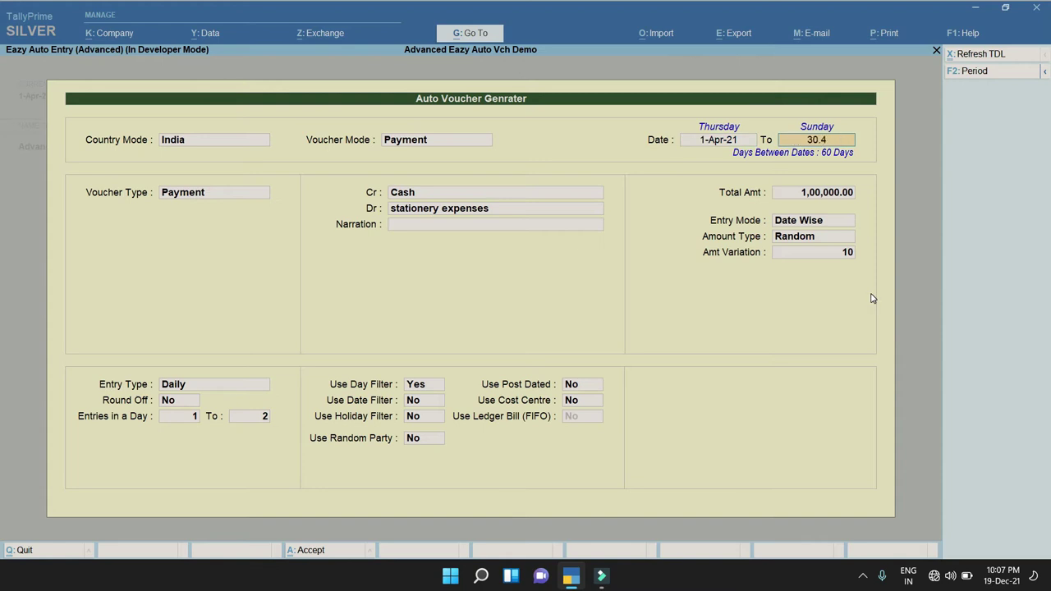
{"action": "key", "text": "Return"}
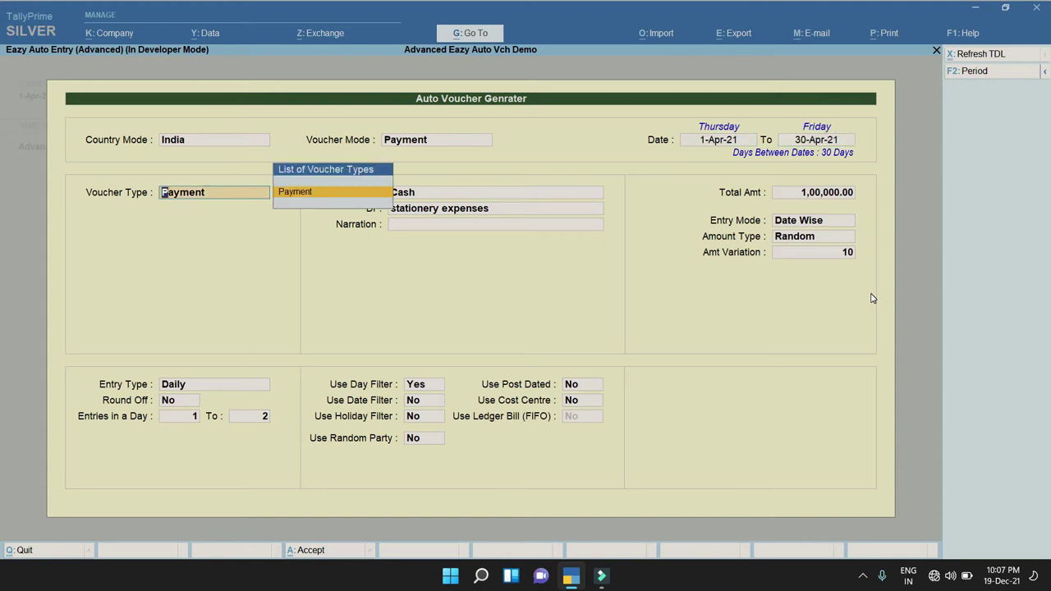
Start a new voucher type from the Voucher Type field, named Daily Payment and based on Payment.
{"action": "key", "text": "Return"}
{"action": "key", "text": "BackSpace"}
{"action": "key", "text": "alt+c"}
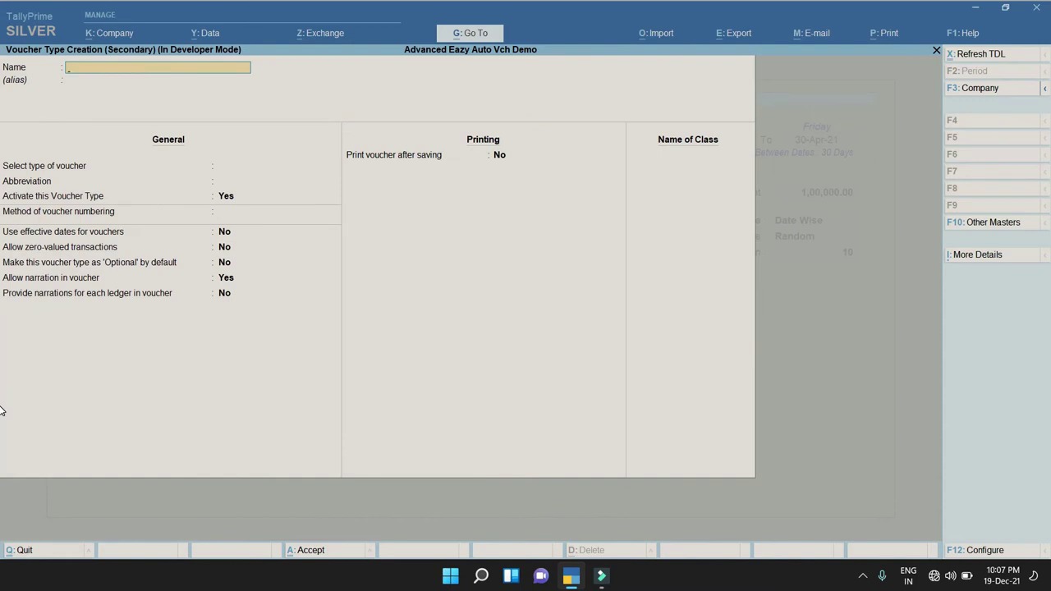
{"action": "type", "text": "Daily Payment"}
{"action": "key", "text": "Return"}
{"action": "key", "text": "Return"}
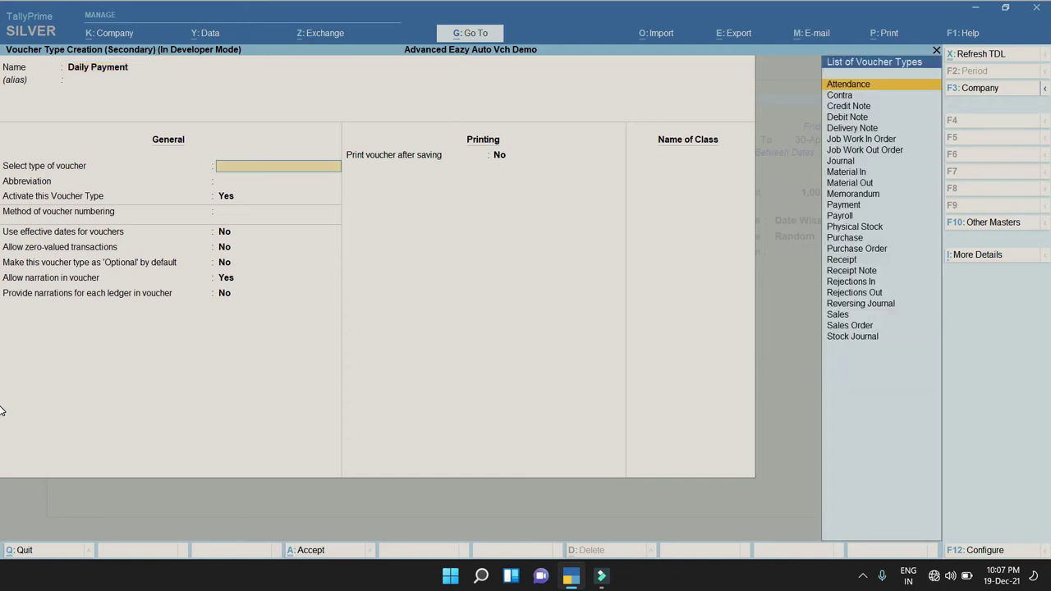
{"action": "type", "text": "Pay"}
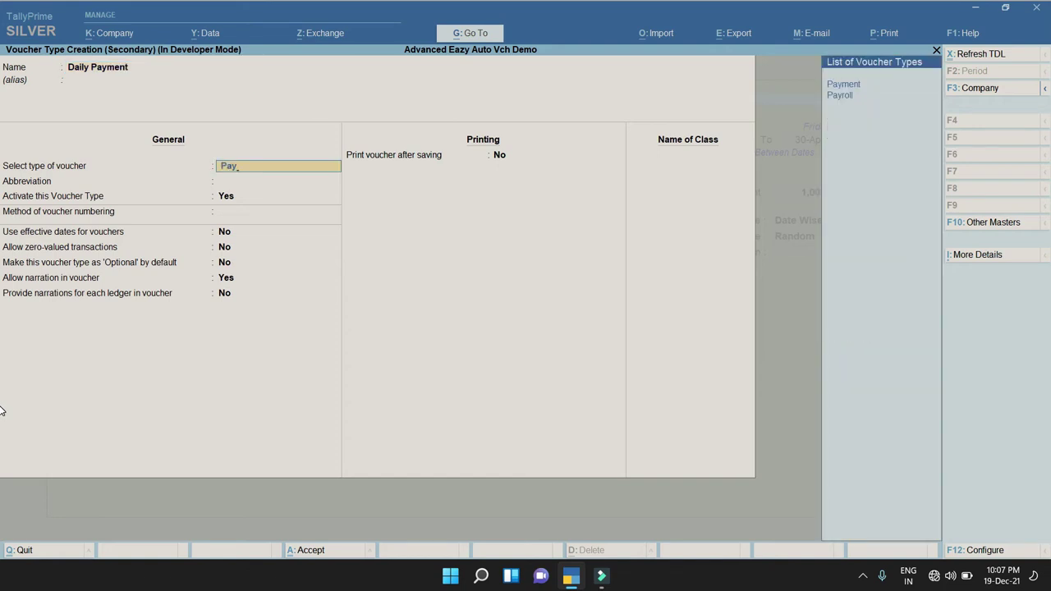
{"action": "key", "text": "Return"}
Accept the default abbreviation, automatic numbering and remaining settings of the new voucher type and save it.
{"action": "key", "text": "Return"}
{"action": "key", "text": "Return"}
{"action": "key", "text": "Return"}
{"action": "key", "text": "Return"}
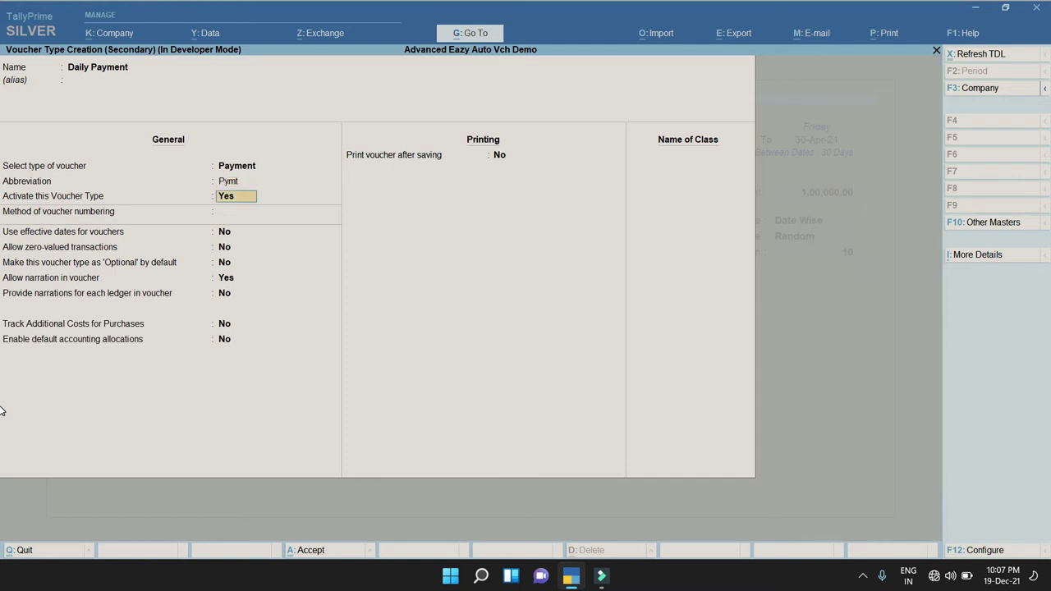
{"action": "key", "text": "Return"}
{"action": "key", "text": "Return"}
{"action": "key", "text": "Return"}
{"action": "key", "text": "Return"}
{"action": "key", "text": "Return"}
{"action": "key", "text": "Return"}
{"action": "key", "text": "Return"}
{"action": "key", "text": "Return"}
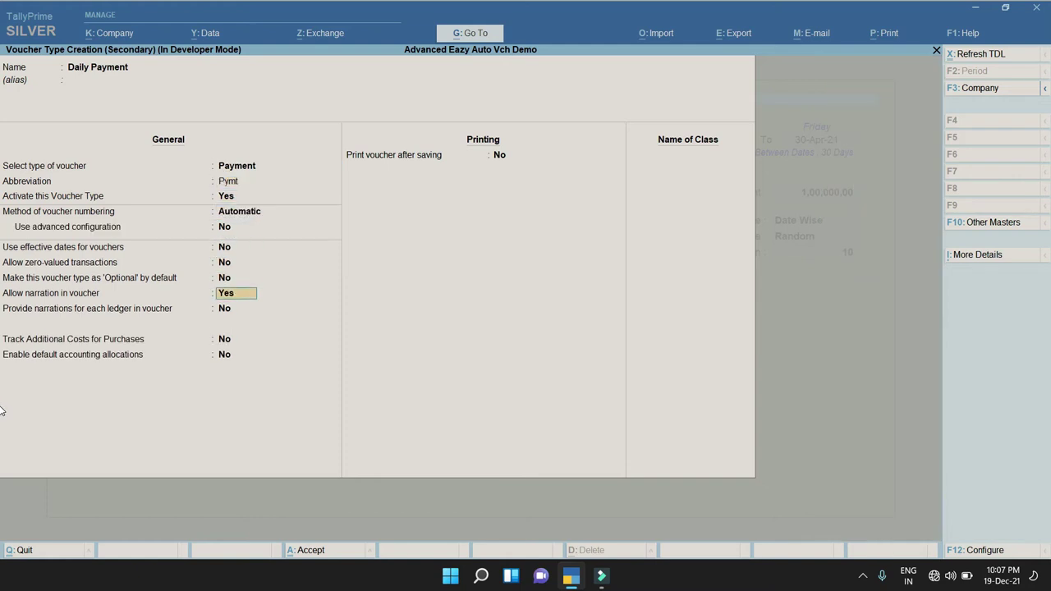
{"action": "key", "text": "Return"}
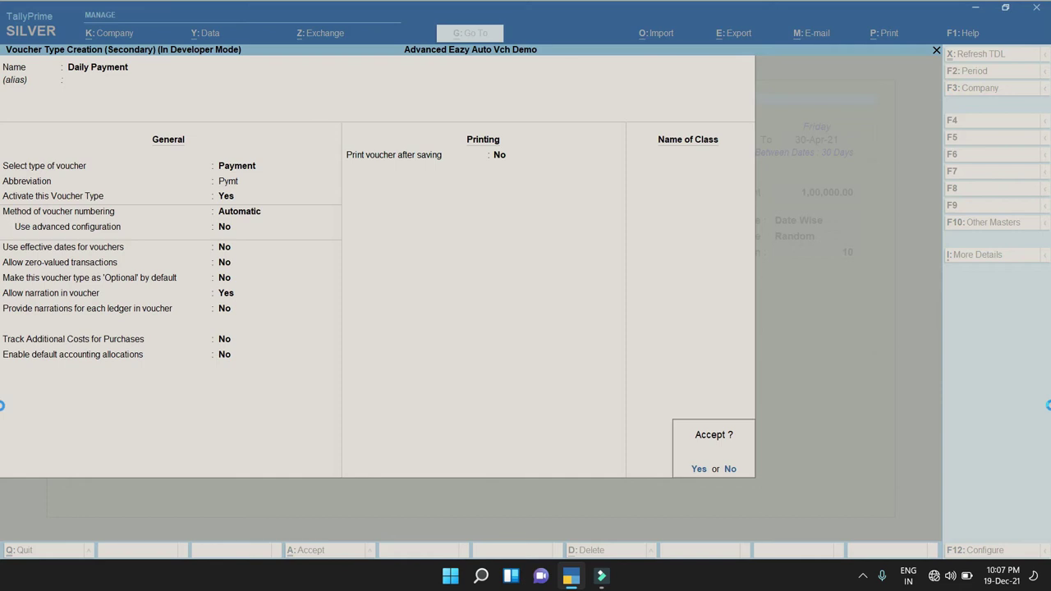
{"action": "key", "text": "Return"}
Select Daily Payment as the voucher type for the auto-generated entries.
{"action": "key", "text": "Return"}
{"action": "key", "text": "BackSpace"}
{"action": "key", "text": "Up"}
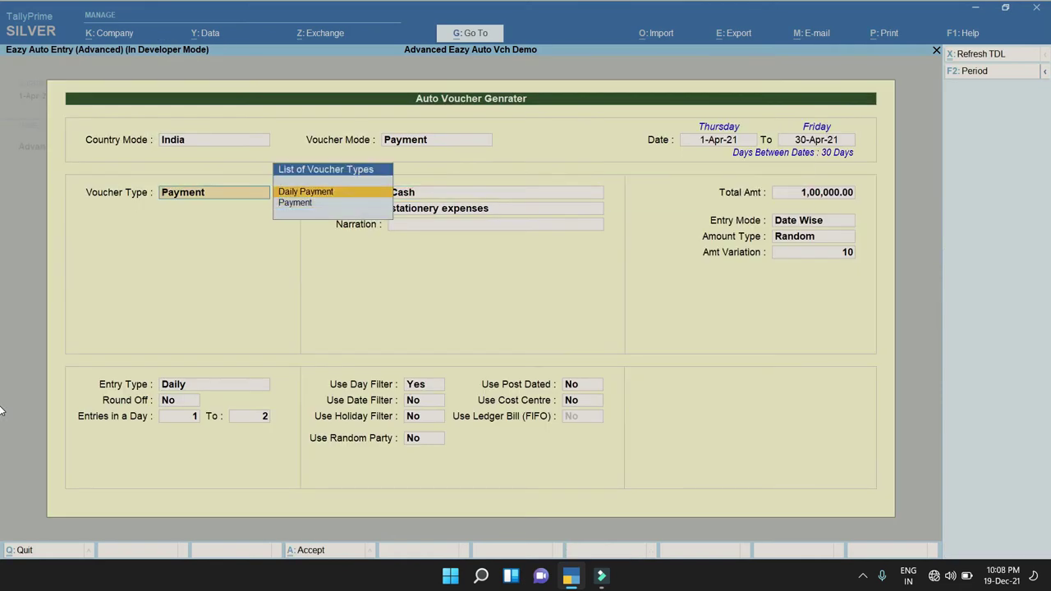
{"action": "key", "text": "Return"}
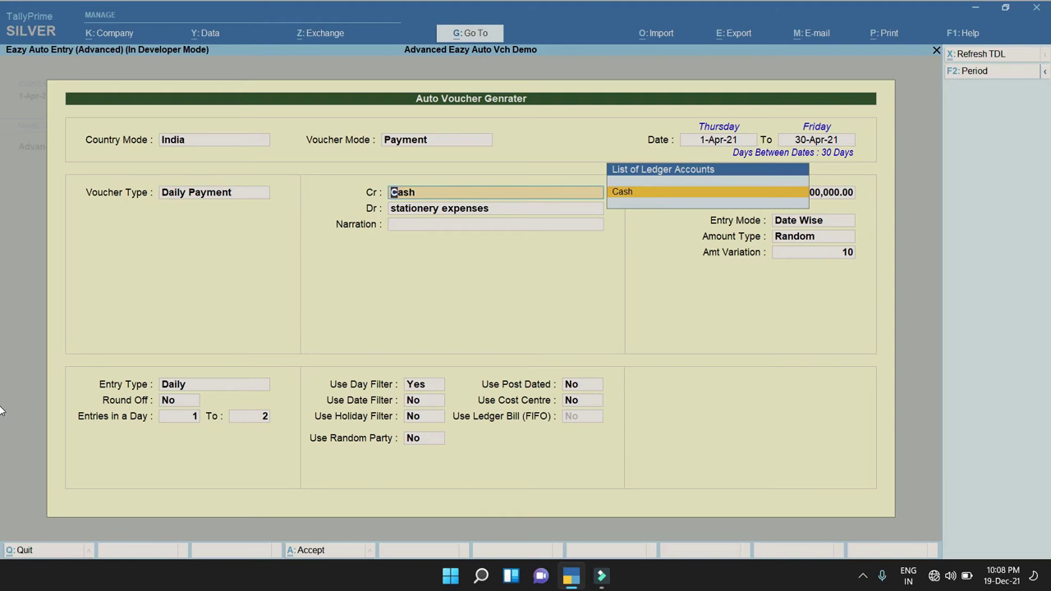
Keep Cash as the credit ledger and select stationery expenses as the debit ledger.
{"action": "key", "text": "Return"}
{"action": "key", "text": "Up"}
{"action": "key", "text": "Up"}
{"action": "key", "text": "Down"}
{"action": "key", "text": "Down"}
{"action": "key", "text": "Return"}
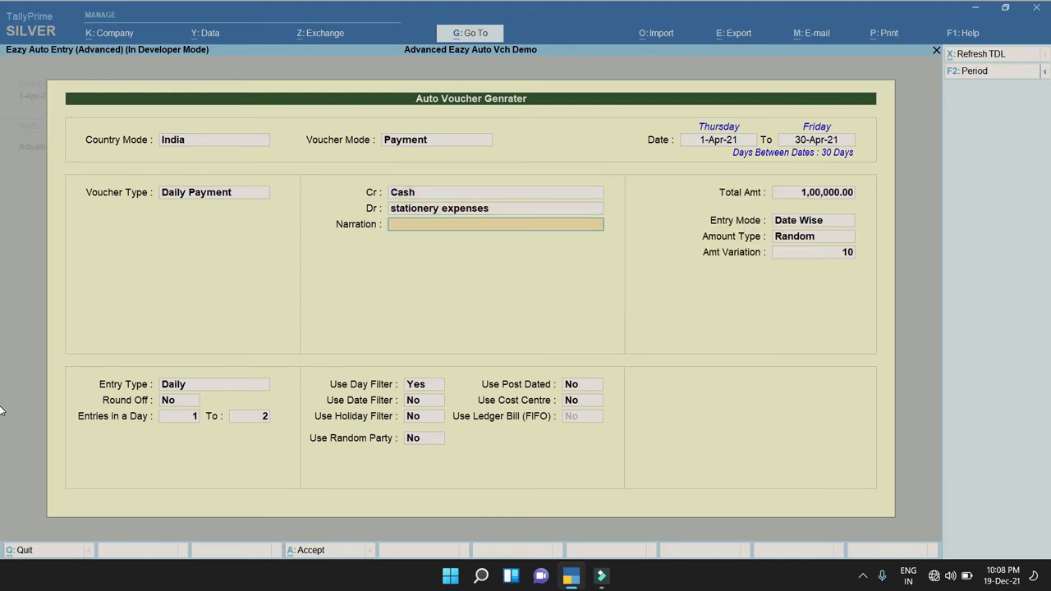
Keep stationery expenses as the debit ledger and enter the narration Being Cash Paid.
{"action": "key", "text": "Up"}
{"action": "key", "text": "Return"}
{"action": "key", "text": "Up"}
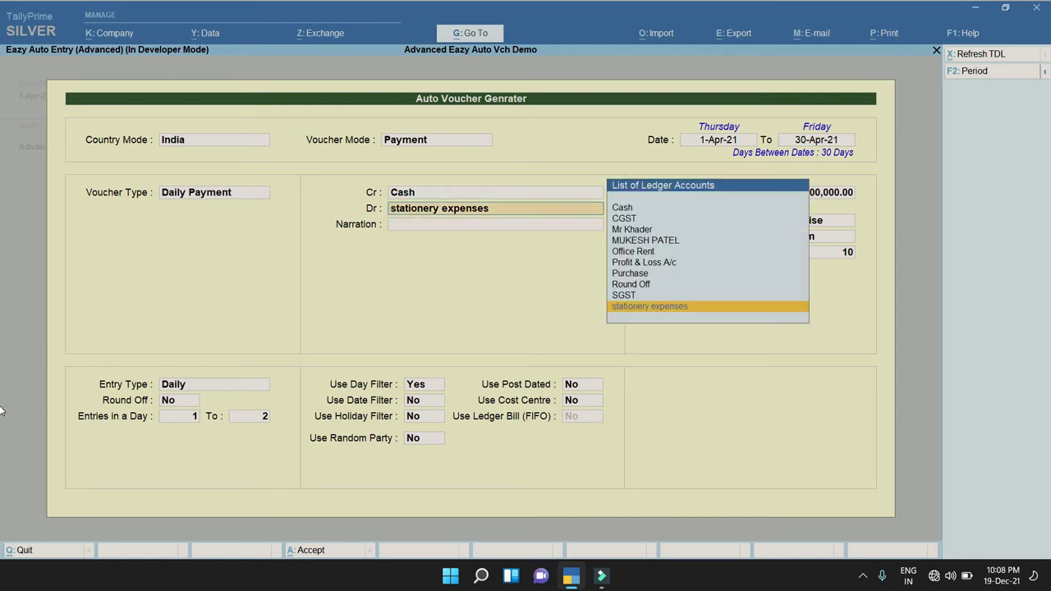
{"action": "key", "text": "Return"}
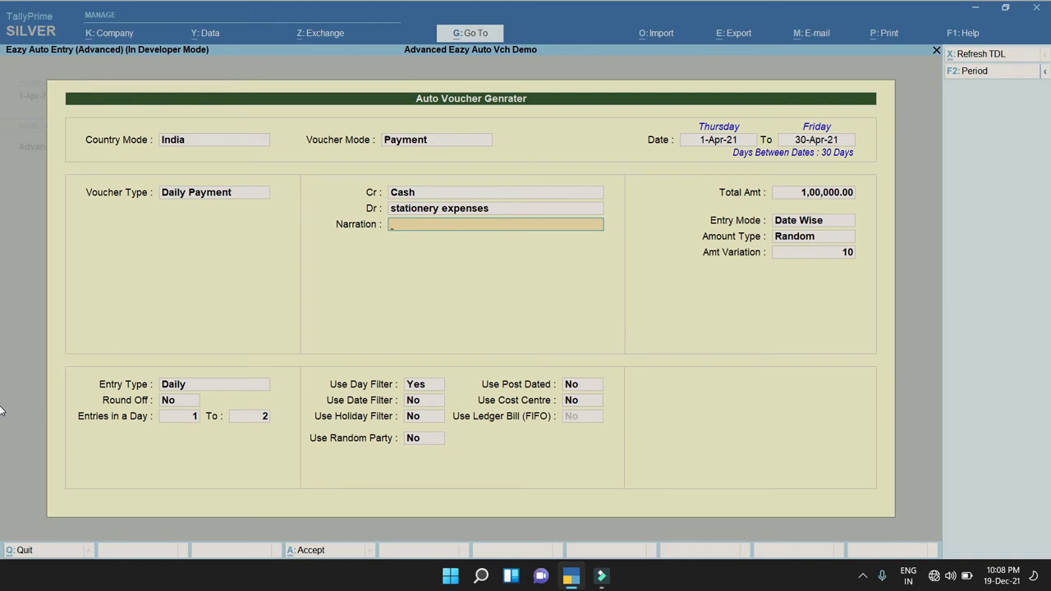
{"action": "type", "text": "Being Cah"}
{"action": "key", "text": "BackSpace"}
{"action": "type", "text": "sh"}
{"action": "key", "text": "BackSpace"}
{"action": "key", "text": "BackSpace"}
{"action": "key", "text": "BackSpace"}
{"action": "key", "text": "BackSpace"}
{"action": "type", "text": "cash Paid"}
{"action": "key", "text": "Return"}
{"action": "key", "text": "Return"}
Set the total amount for the generated vouchers to 1,50,000.
{"action": "key", "text": "BackSpace"}
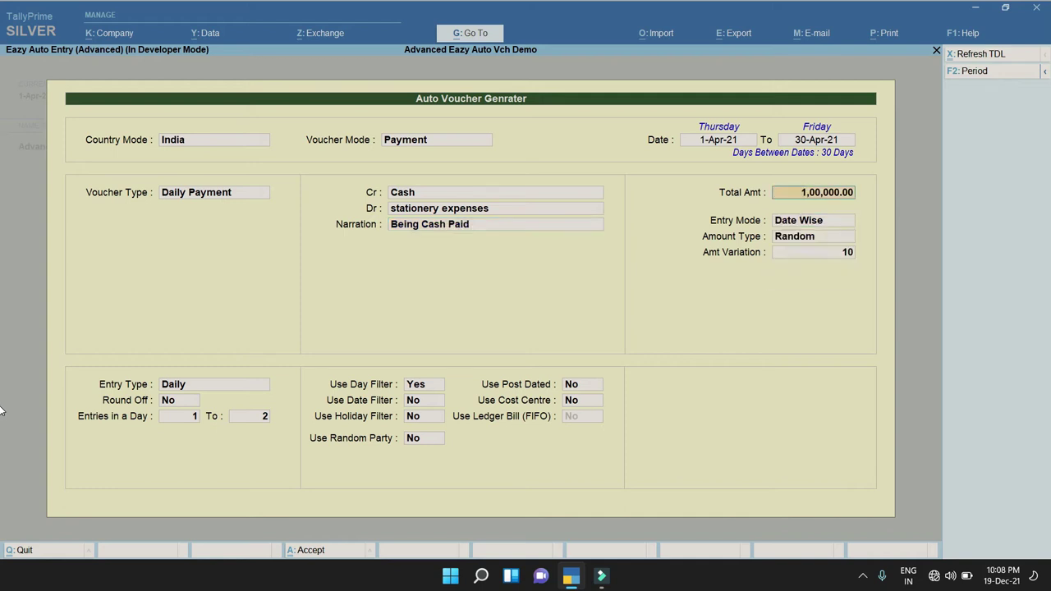
{"action": "type", "text": "1,50,"}
{"action": "type", "text": "000"}
{"action": "key", "text": "Return"}
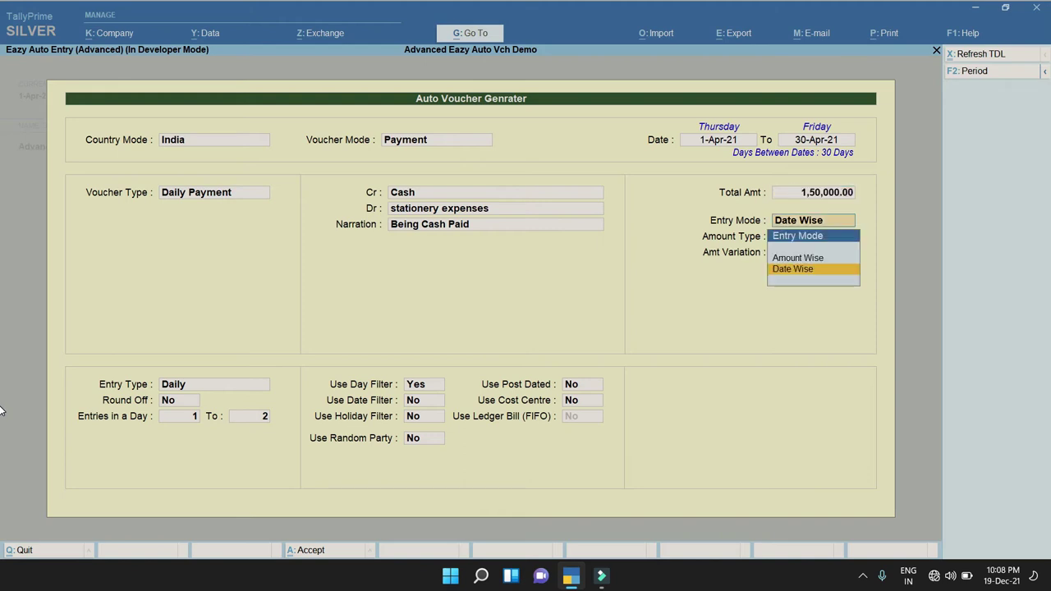
{"action": "key", "text": "BackSpace"}
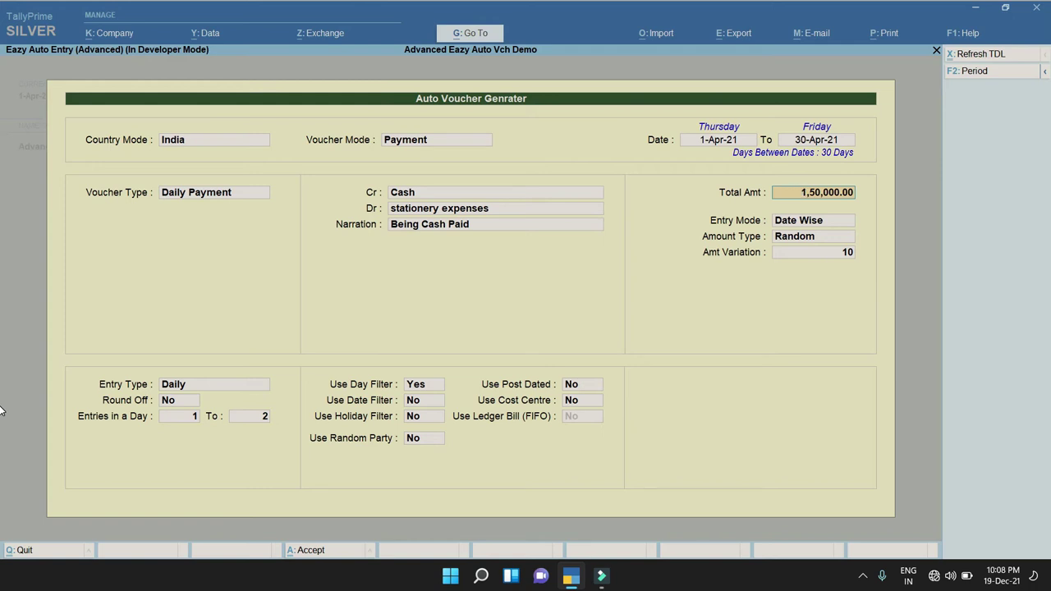
Try the Amount Wise entry mode with the Fixed amount type.
{"action": "key", "text": "Return"}
{"action": "key", "text": "Up"}
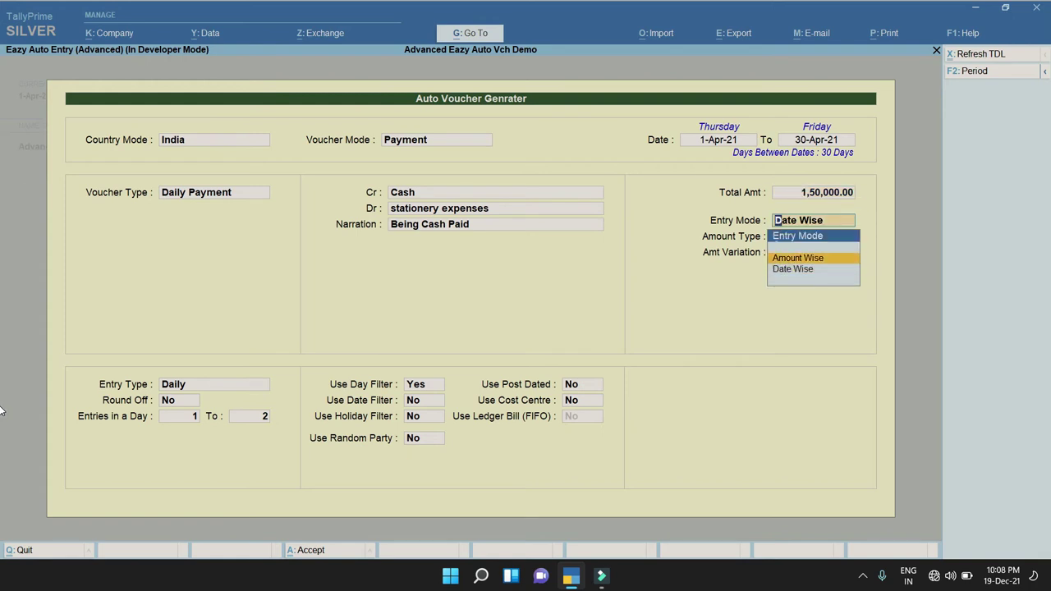
{"action": "key", "text": "Return"}
{"action": "key", "text": "BackSpace"}
{"action": "key", "text": "Return"}
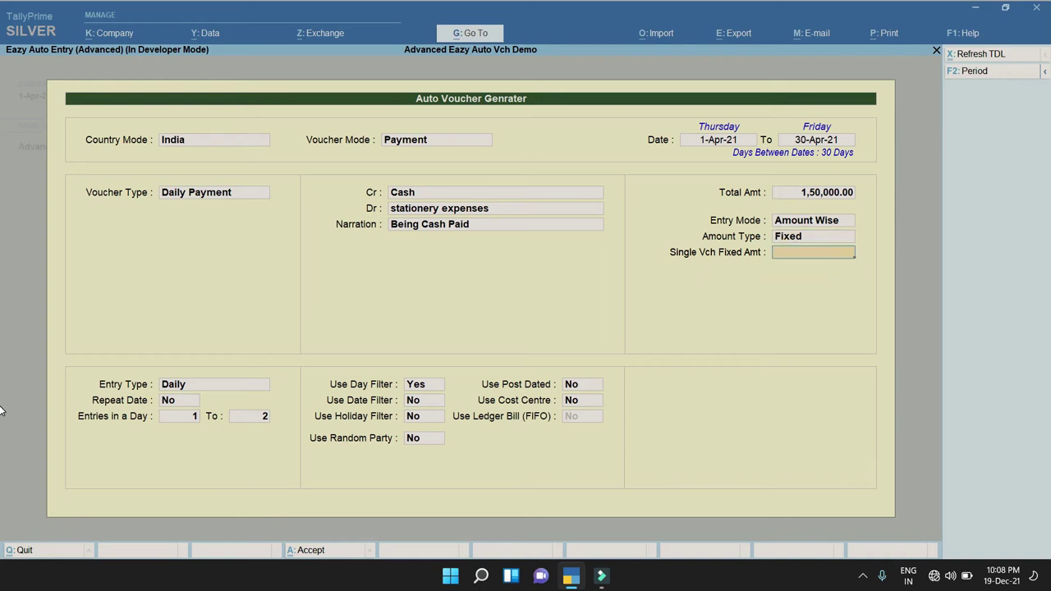
Set the entry mode to Date Wise.
{"action": "key", "text": "BackSpace"}
{"action": "key", "text": "BackSpace"}
{"action": "key", "text": "Down"}
{"action": "key", "text": "Return"}
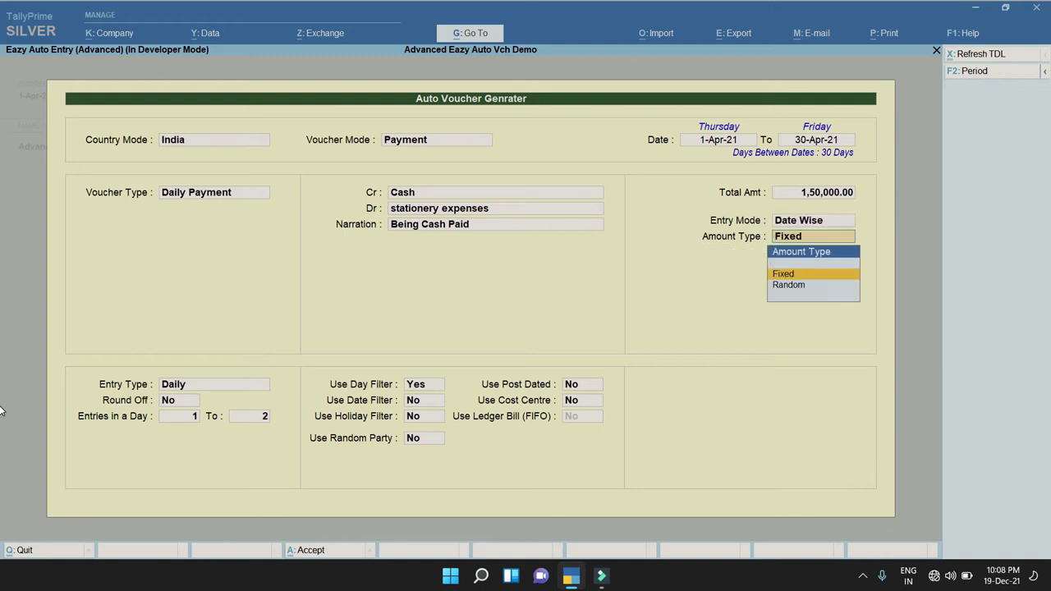
Try Fixed as the amount type for the date-wise entries.
{"action": "key", "text": "Down"}
{"action": "key", "text": "Up"}
{"action": "key", "text": "Down"}
{"action": "key", "text": "Up"}
{"action": "key", "text": "Return"}
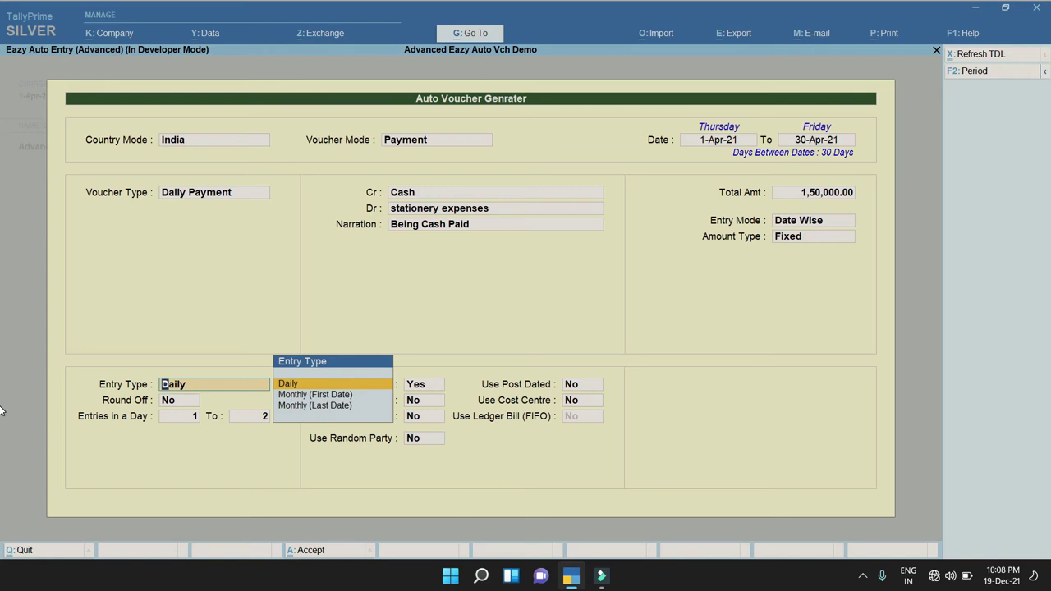
Set the amount type of the date-wise entries to Random.
{"action": "key", "text": "BackSpace"}
{"action": "key", "text": "Down"}
{"action": "key", "text": "Return"}
{"action": "key", "text": "BackSpace"}
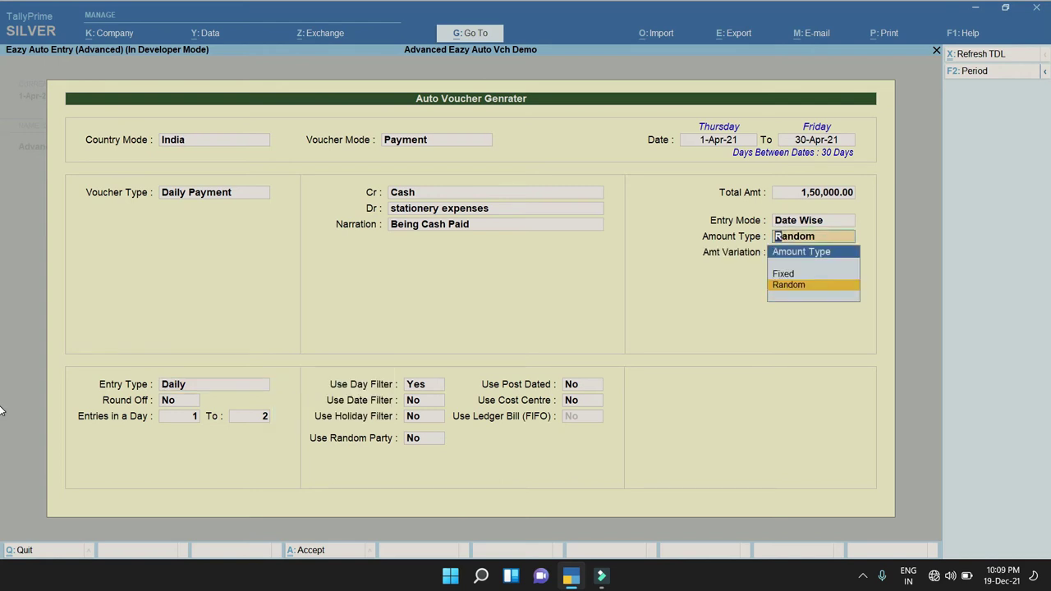
{"action": "key", "text": "Return"}
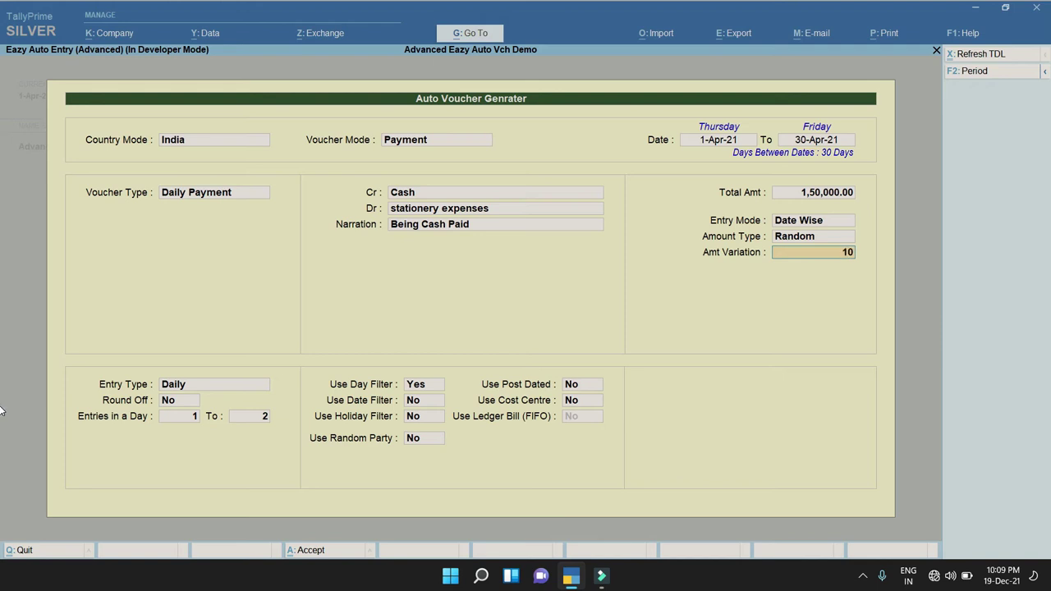
Set the amount variation to 10 for the random amounts.
{"action": "key", "text": "BackSpace"}
{"action": "type", "text": "1"}
{"action": "key", "text": "Return"}
{"action": "key", "text": "BackSpace"}
{"action": "type", "text": "20"}
{"action": "key", "text": "Return"}
{"action": "key", "text": "BackSpace"}
{"action": "key", "text": "Return"}
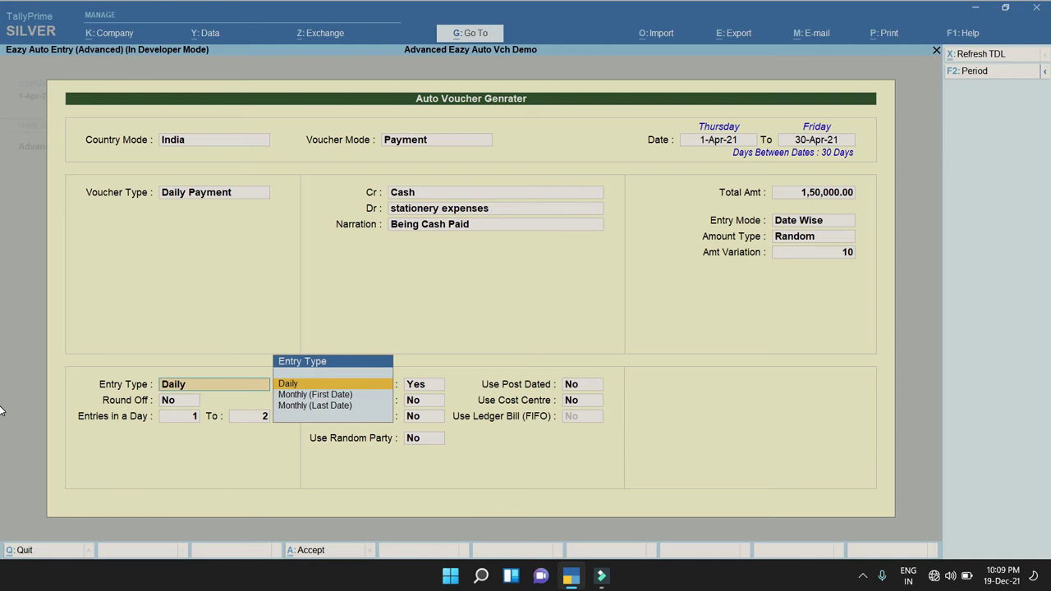
Keep the entry type Daily, round off No, and entries in a day from 1 to 2.
{"action": "key", "text": "Return"}
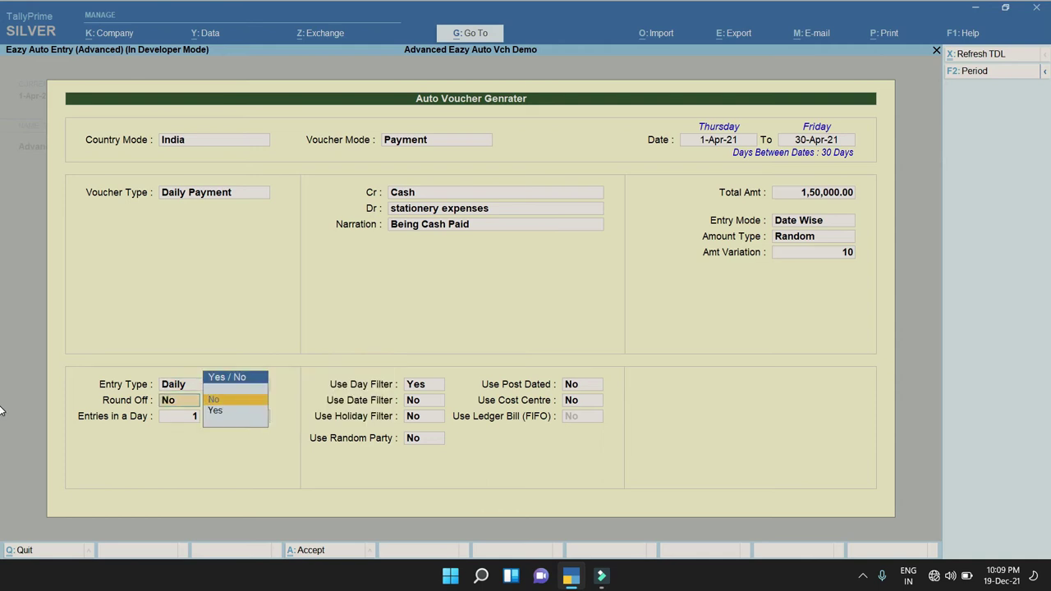
{"action": "key", "text": "Return"}
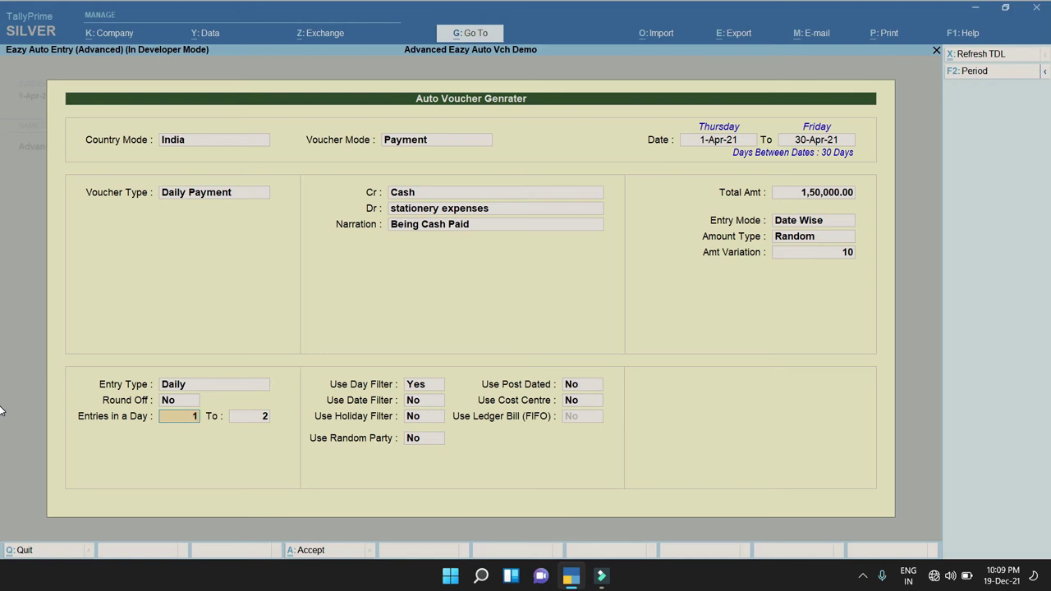
{"action": "key", "text": "Return"}
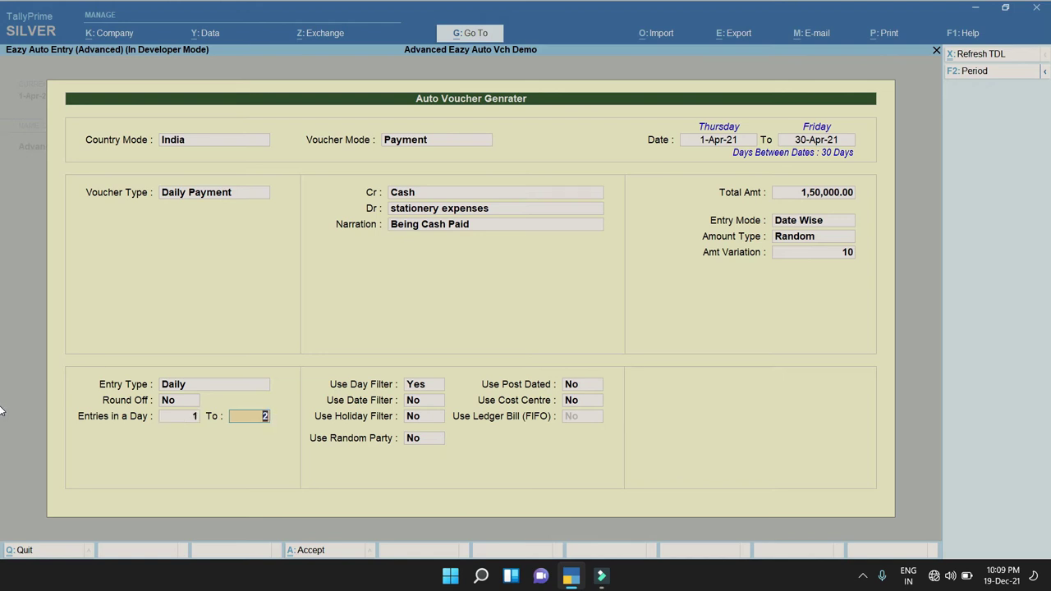
{"action": "key", "text": "Return"}
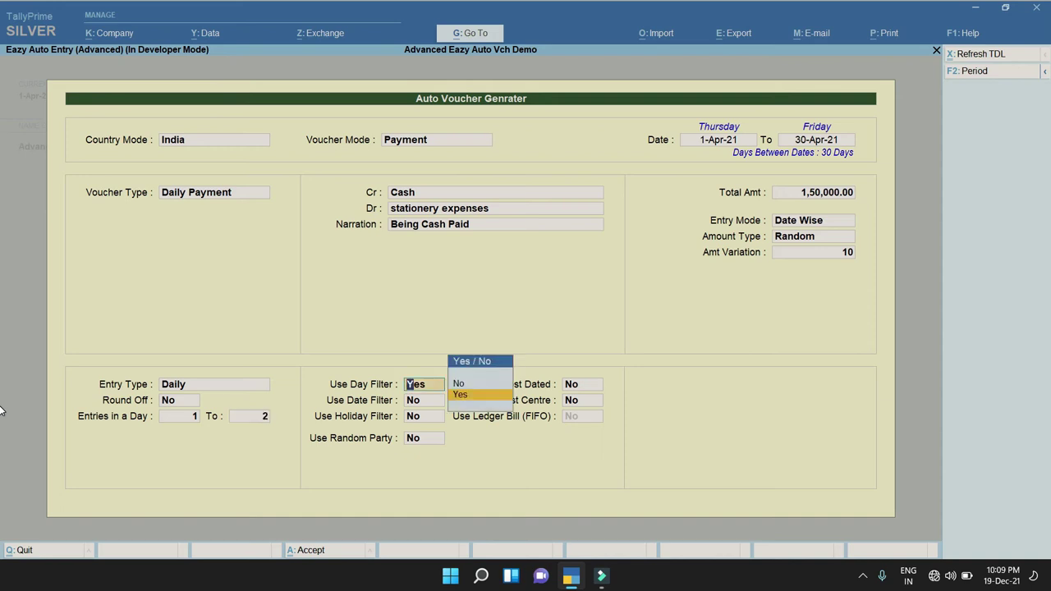
Keep the day filter on, with Sunday set to No and Monday to Saturday set to Yes.
{"action": "key", "text": "Return"}
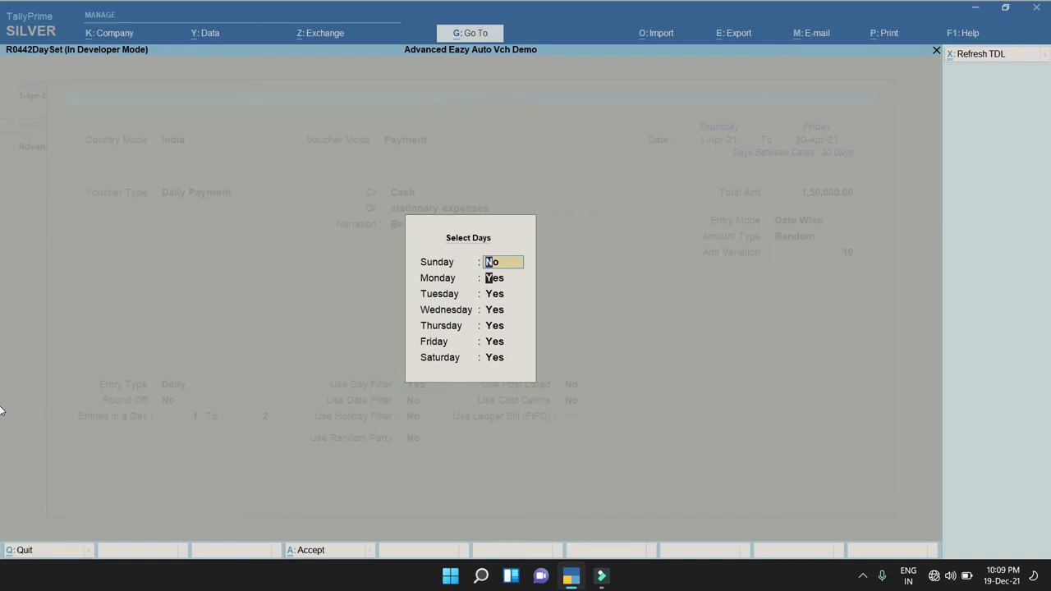
{"action": "key", "text": "Return"}
{"action": "key", "text": "Return"}
{"action": "key", "text": "Return"}
{"action": "key", "text": "Return"}
{"action": "key", "text": "Return"}
{"action": "key", "text": "Return"}
{"action": "key", "text": "Return"}
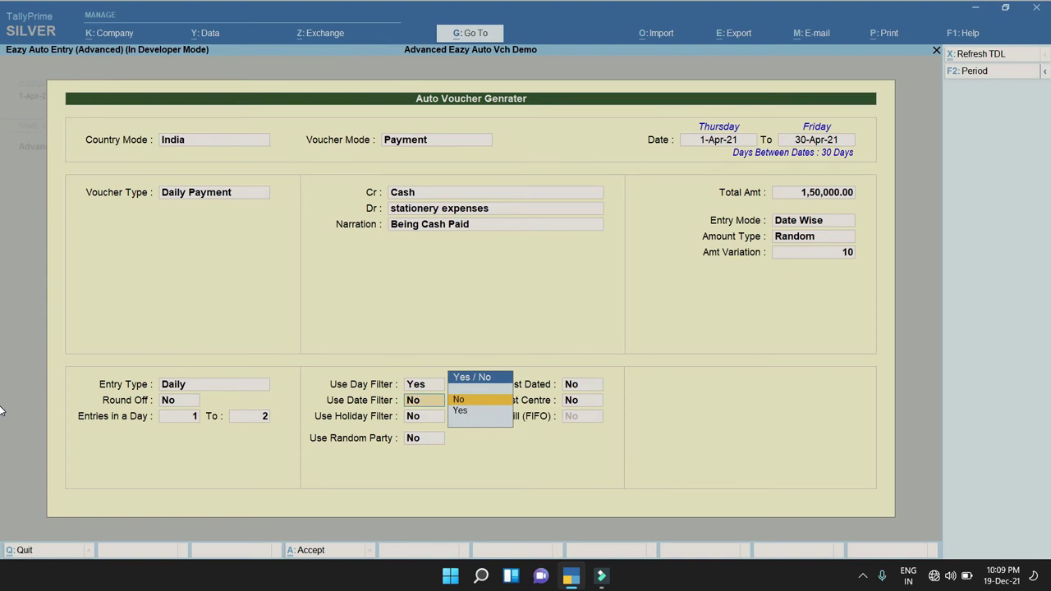
Turn on the date filter and accept its date list with every date from 01 to 31 set to Yes.
{"action": "key", "text": "Down"}
{"action": "key", "text": "Return"}
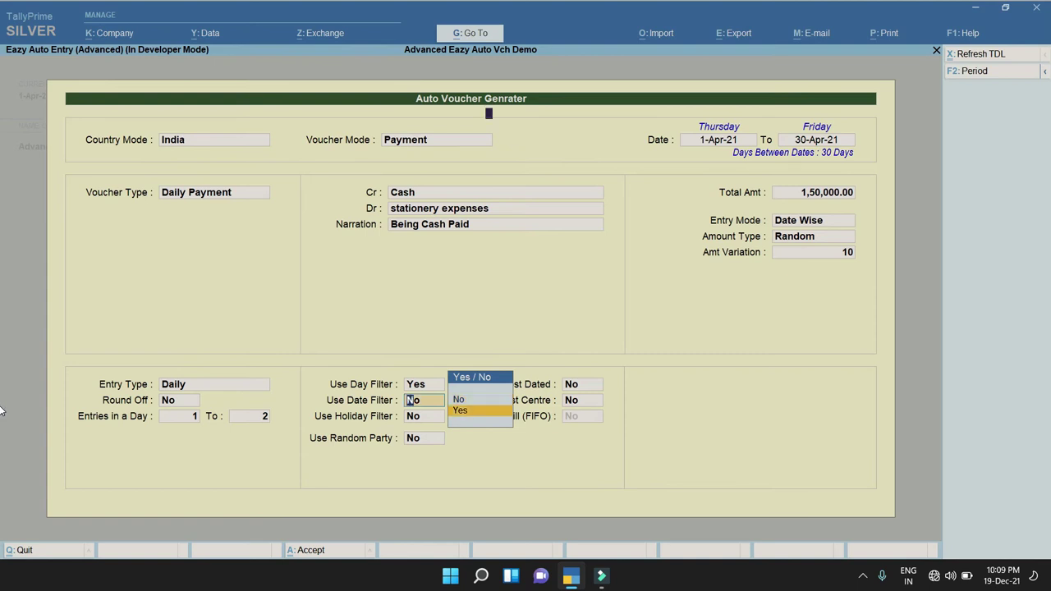
{"action": "key", "text": "Return"}
{"action": "key", "text": "Return"}
{"action": "key", "text": "Return"}
{"action": "key", "text": "Return"}
{"action": "key", "text": "Return"}
{"action": "key", "text": "Return"}
{"action": "key", "text": "Return"}
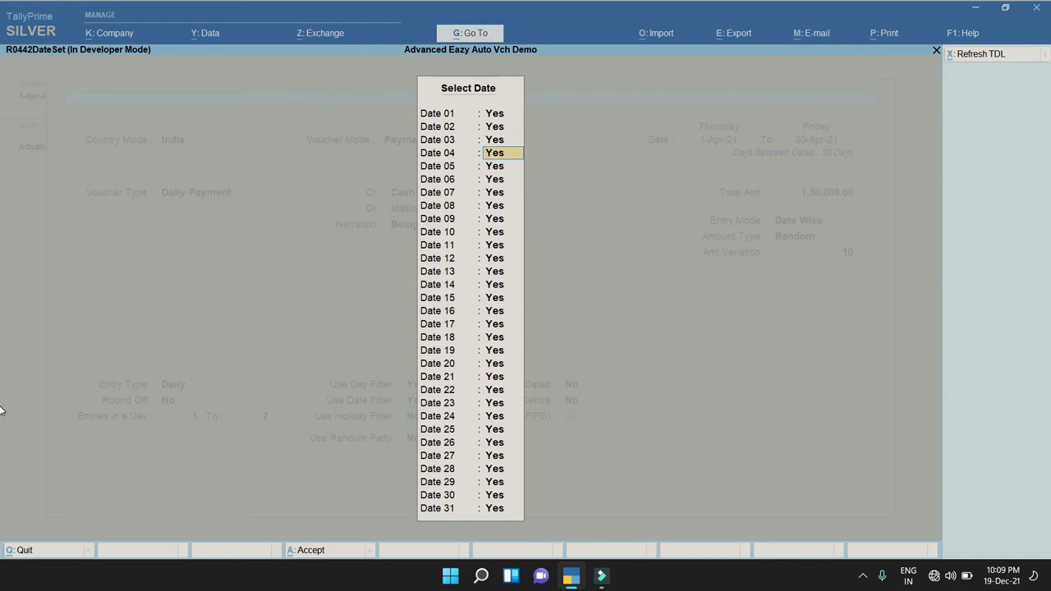
{"action": "key", "text": "Return"}
{"action": "key", "text": "Return"}
{"action": "key", "text": "Return"}
{"action": "key", "text": "Return"}
{"action": "key", "text": "Return"}
{"action": "key", "text": "Return"}
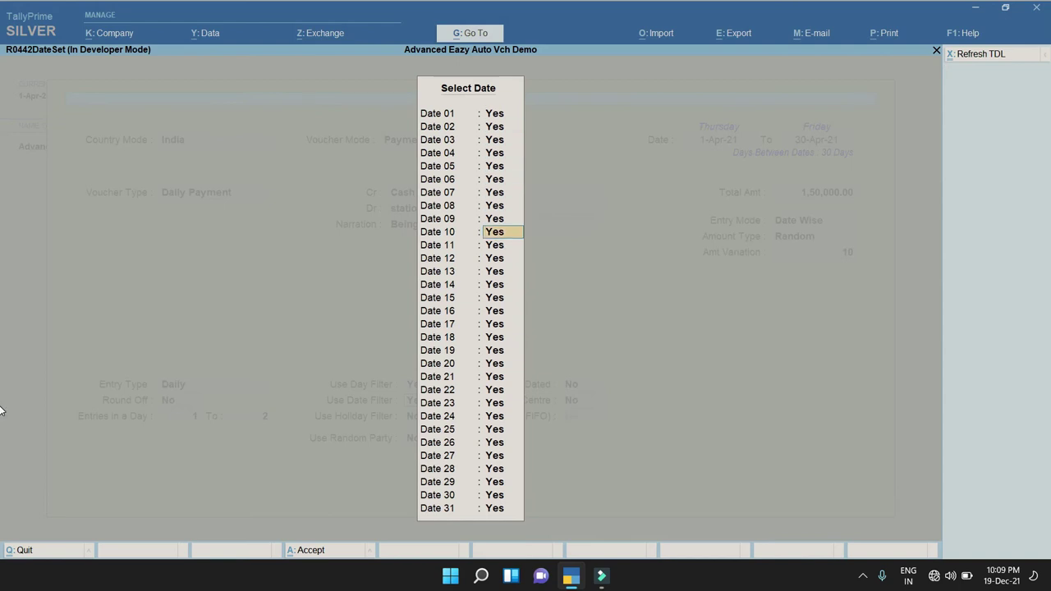
{"action": "key", "text": "Return"}
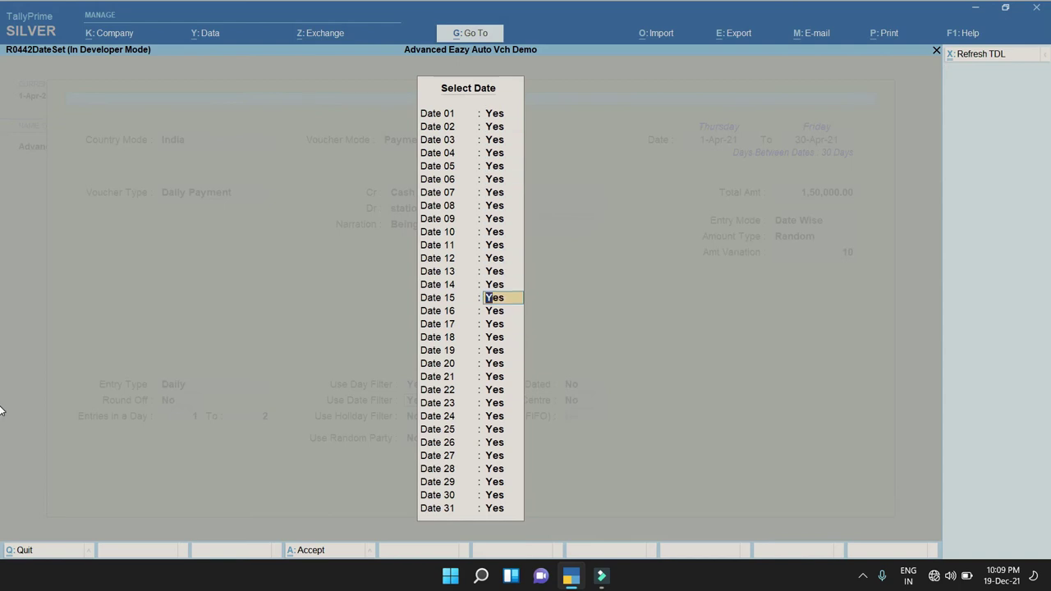
{"action": "type", "text": "n"}
{"action": "type", "text": "y"}
{"action": "key", "text": "Return"}
{"action": "key", "text": "Return"}
{"action": "key", "text": "ctrl+a"}
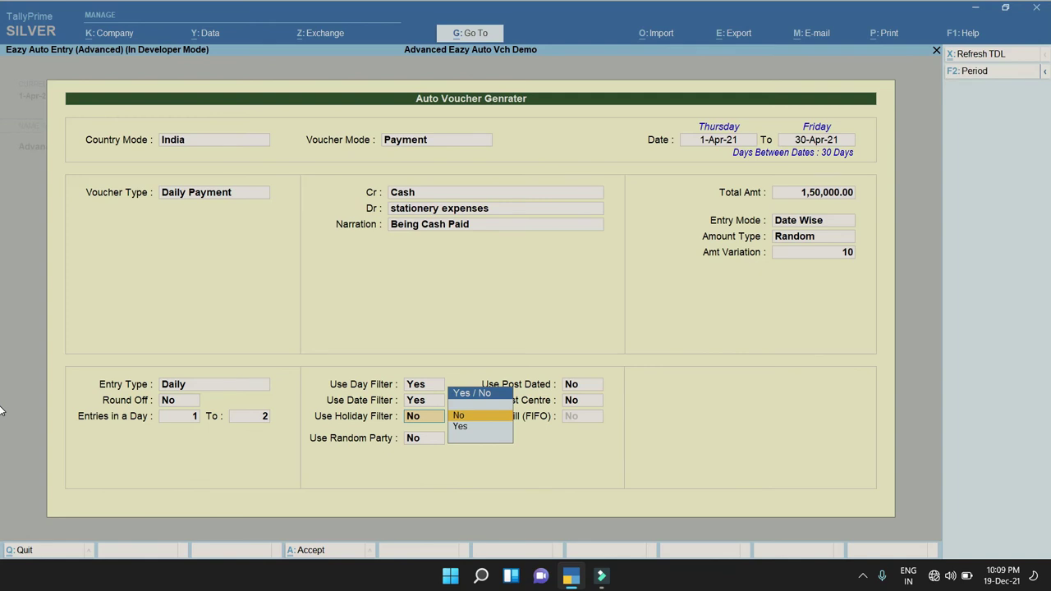
Reopen the date filter's date list and accept it without changes.
{"action": "key", "text": "BackSpace"}
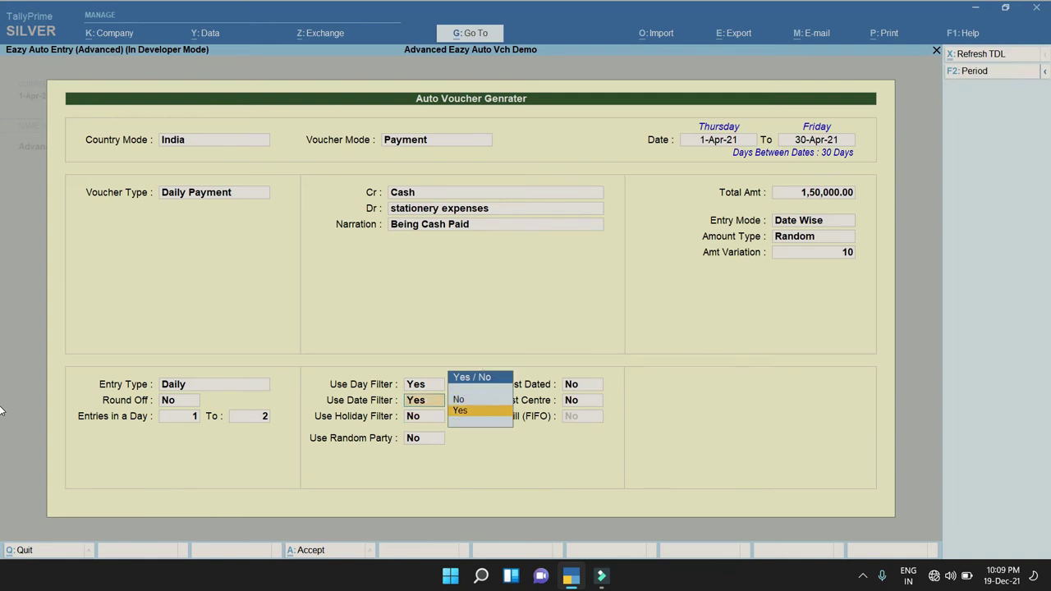
{"action": "key", "text": "Return"}
{"action": "key", "text": "Return"}
{"action": "key", "text": "Return"}
{"action": "key", "text": "ctrl+a"}
Try the holiday filter with Yes and set it back to No.
{"action": "key", "text": "Return"}
{"action": "key", "text": "BackSpace"}
{"action": "type", "text": "y"}
{"action": "key", "text": "Return"}
{"action": "key", "text": "BackSpace"}
{"action": "type", "text": "n"}
{"action": "key", "text": "Return"}
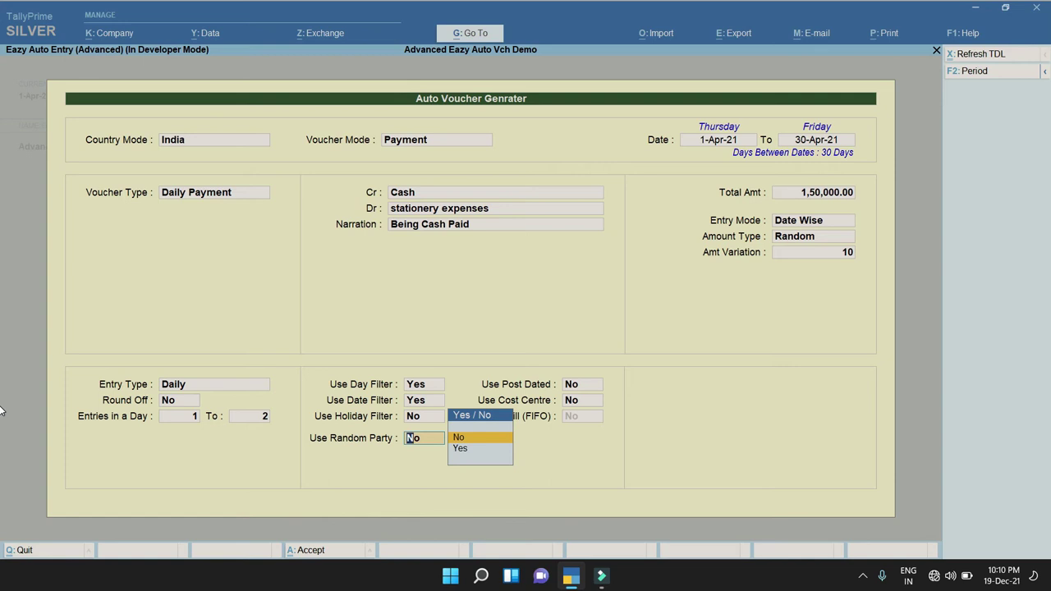
Try turning on the random party option and set it back to No.
{"action": "key", "text": "Down"}
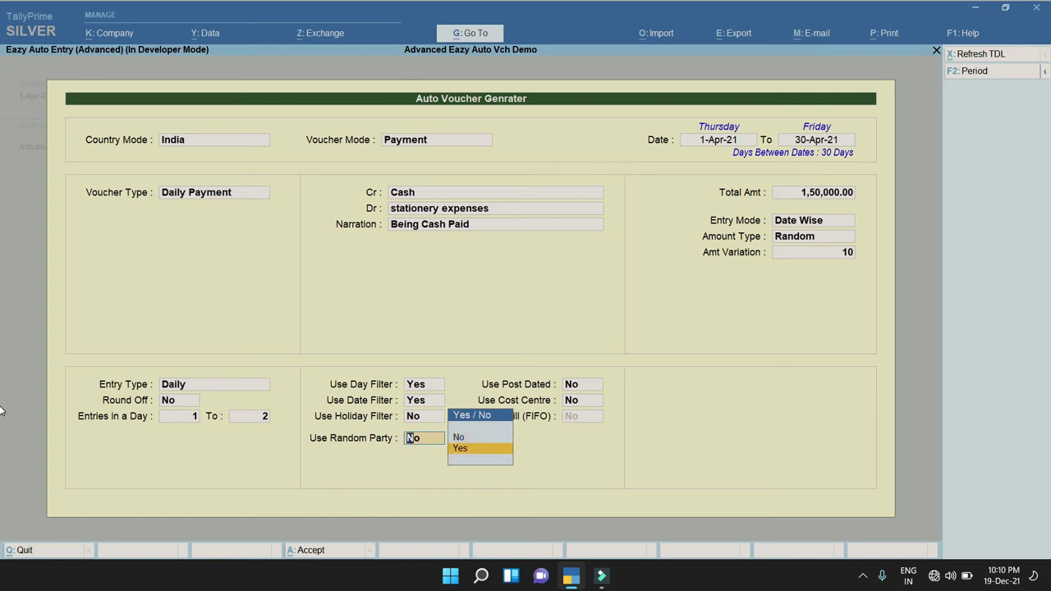
{"action": "key", "text": "Return"}
{"action": "key", "text": "BackSpace"}
{"action": "key", "text": "Up"}
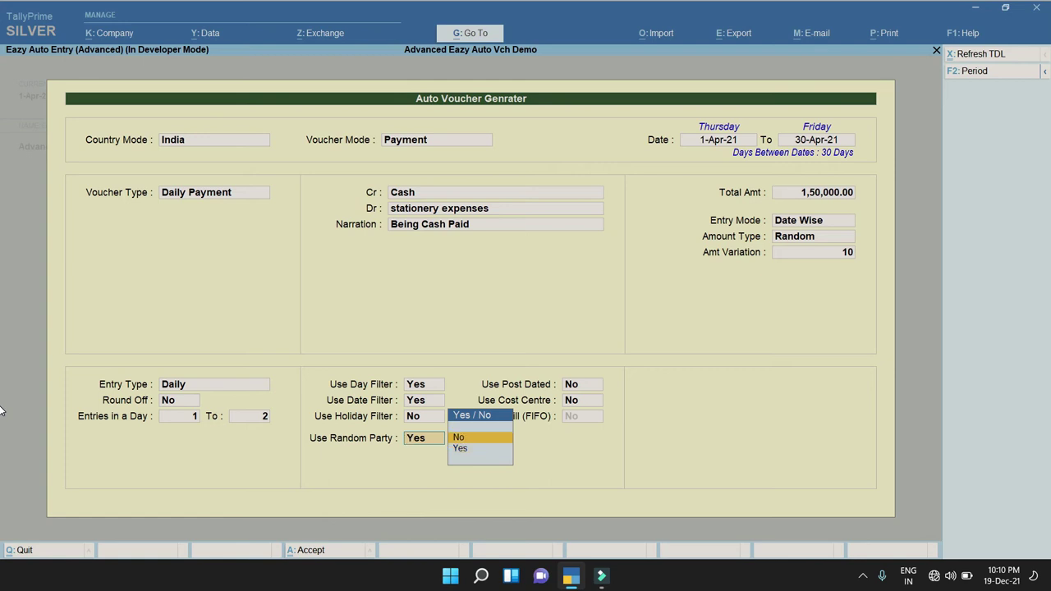
{"action": "key", "text": "Return"}
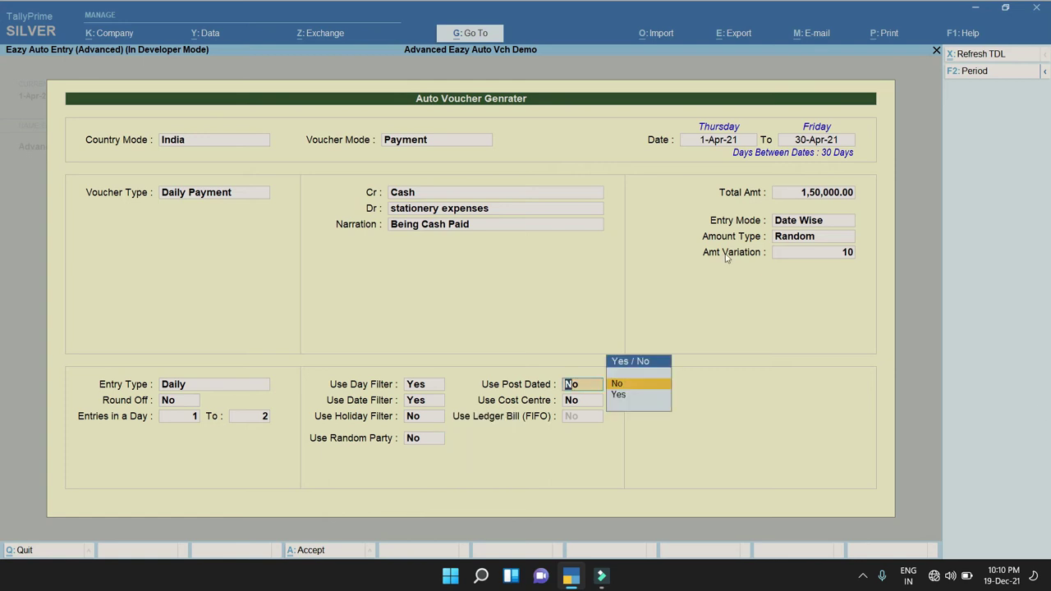
{"action": "left_click", "coordinate": [420, 196]}
{"action": "left_click", "coordinate": [435, 209]}
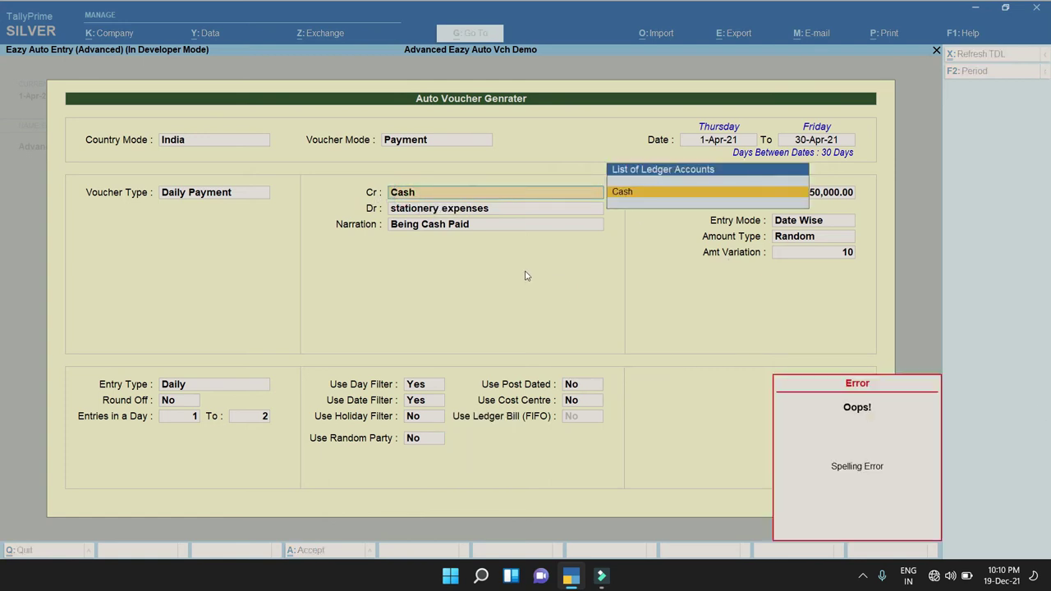
{"action": "key", "text": "Return"}
Keep random party, post dated, cost centre and ledger bill (FIFO) at No and produce the voucher preview list.
{"action": "left_click", "coordinate": [417, 438]}
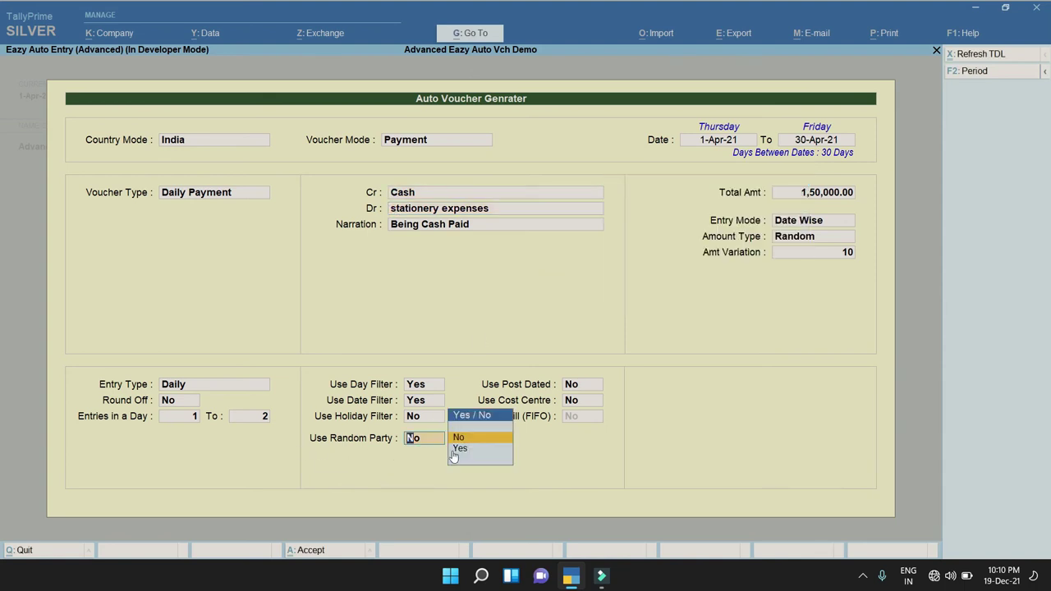
{"action": "key", "text": "Return"}
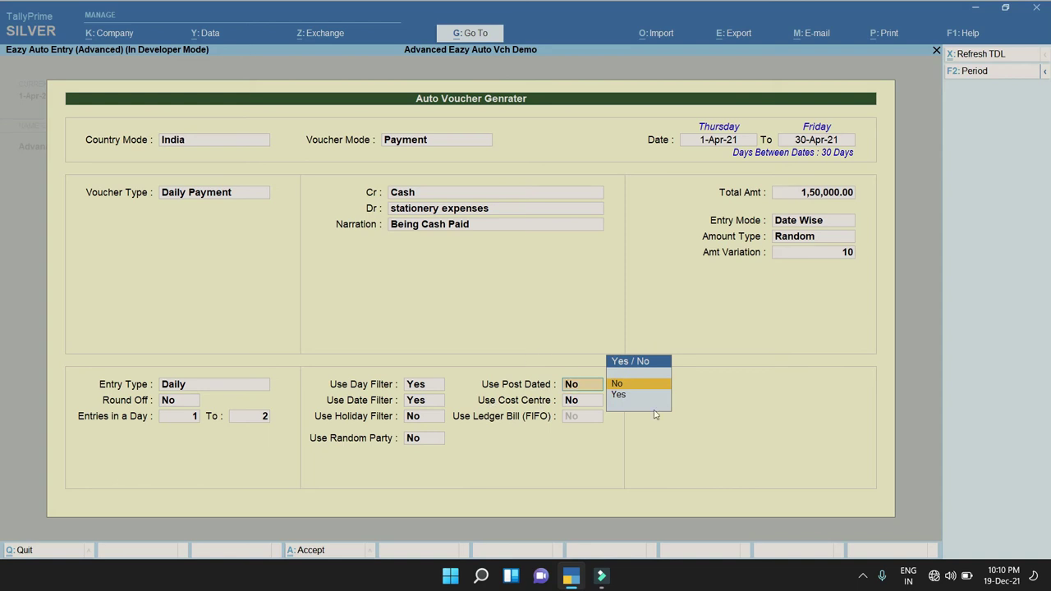
{"action": "key", "text": "Return"}
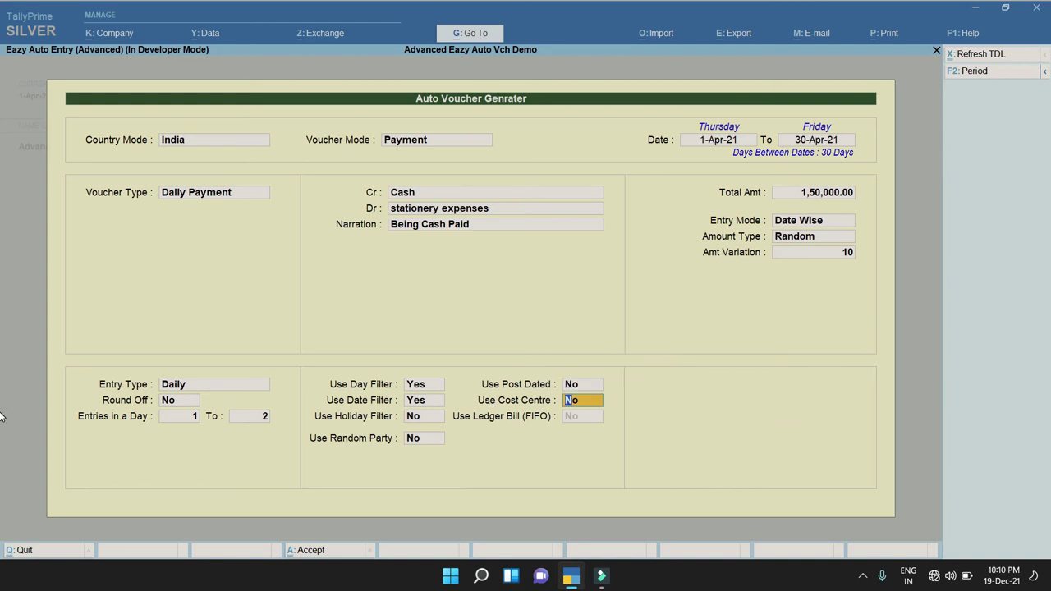
{"action": "key", "text": "Return"}
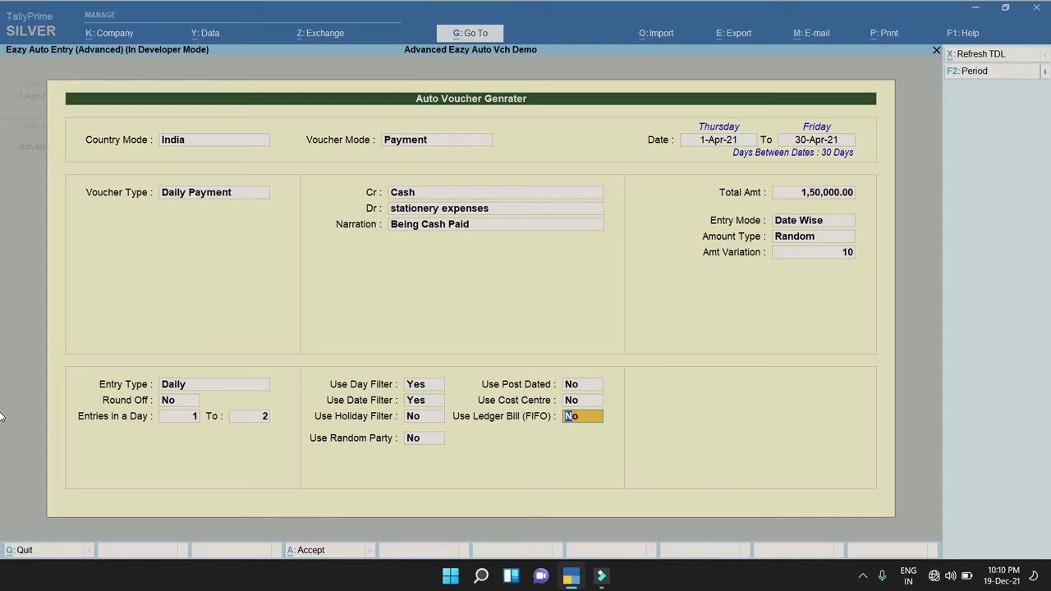
{"action": "key", "text": "Return"}
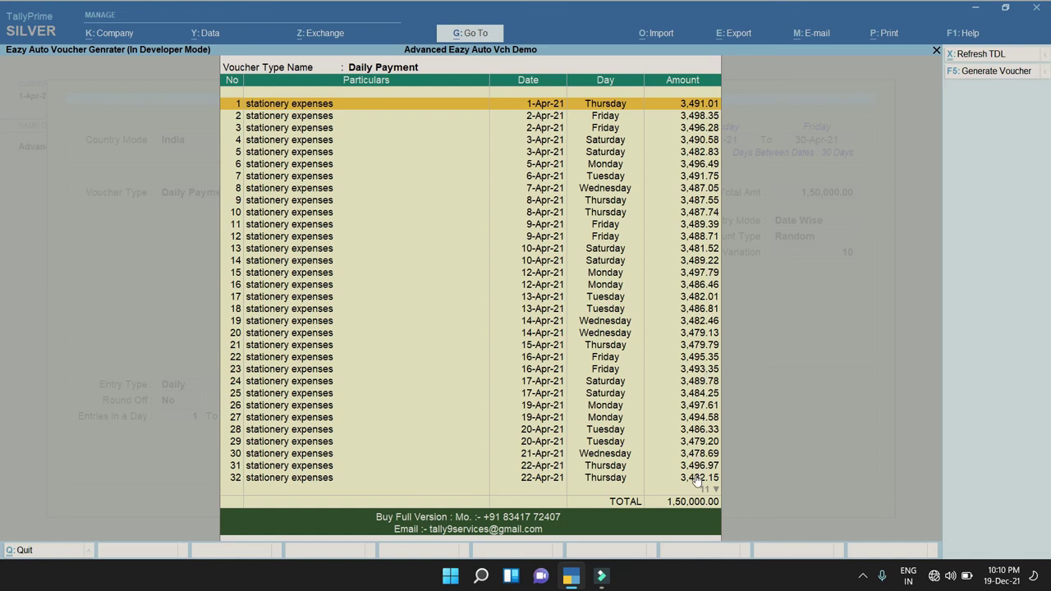
Leave the voucher preview without generating and return to the Auto Entry Module menu.
{"action": "key", "text": "Escape"}
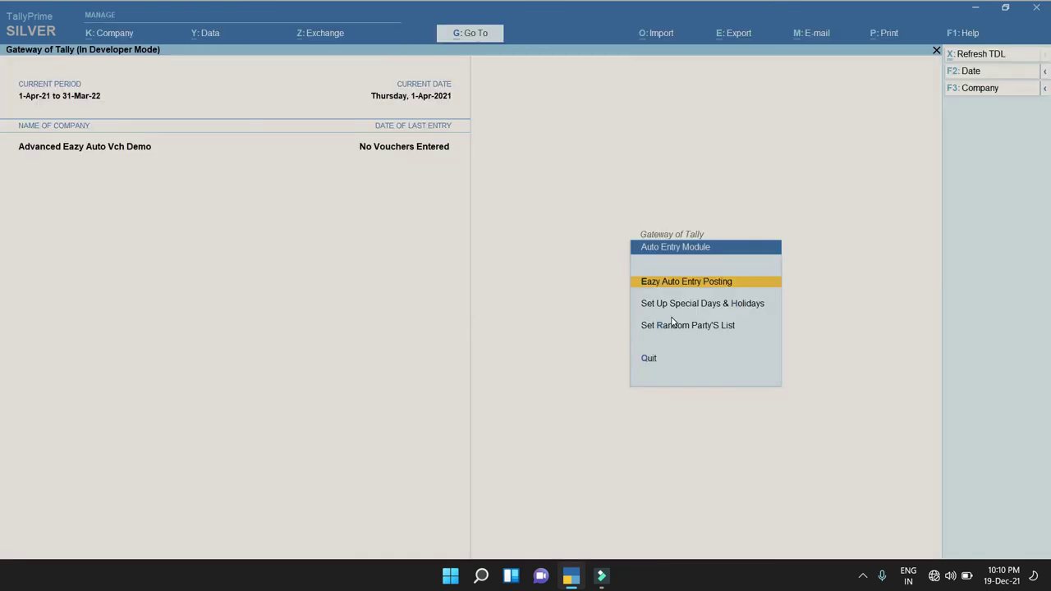
Reopen Eazy Auto Entry Posting, turn on Round Off with limit 1, keep 1 to 2 entries a day, and produce the voucher preview.
{"action": "key", "text": "Return"}
{"action": "left_click", "coordinate": [179, 402]}
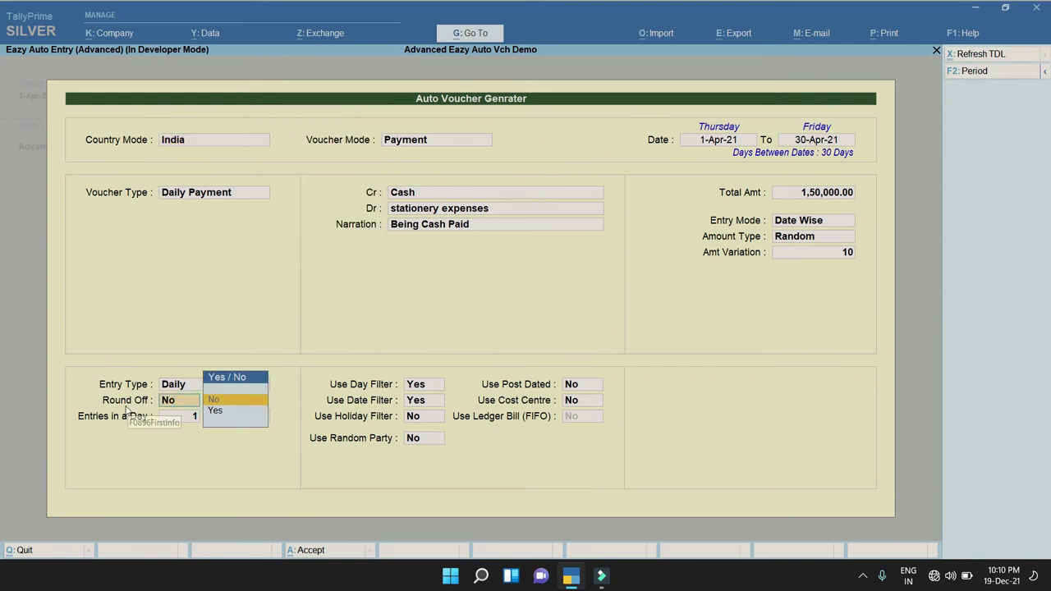
{"action": "key", "text": "Down"}
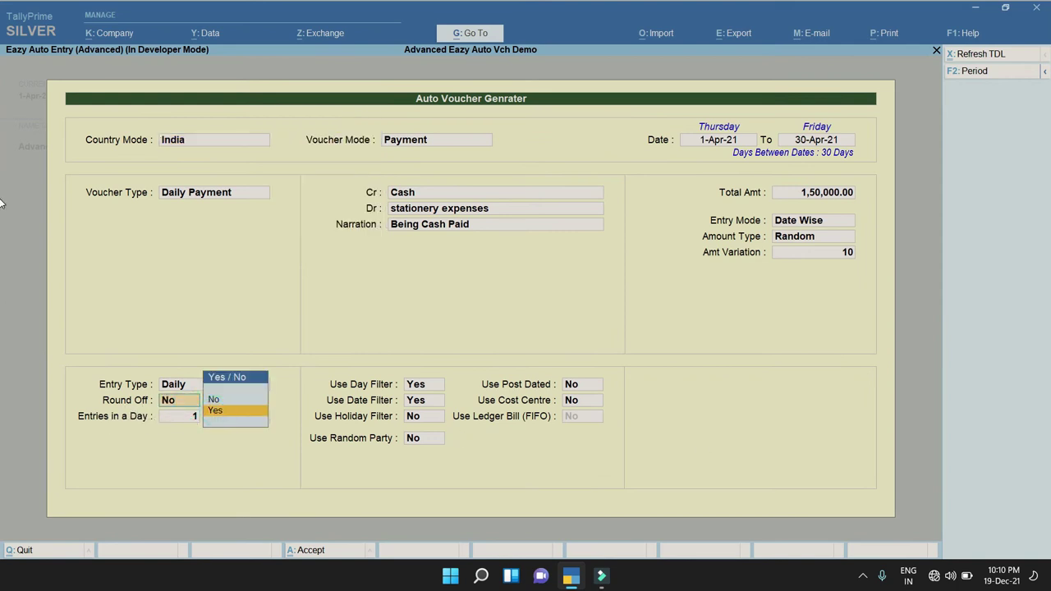
{"action": "key", "text": "Return"}
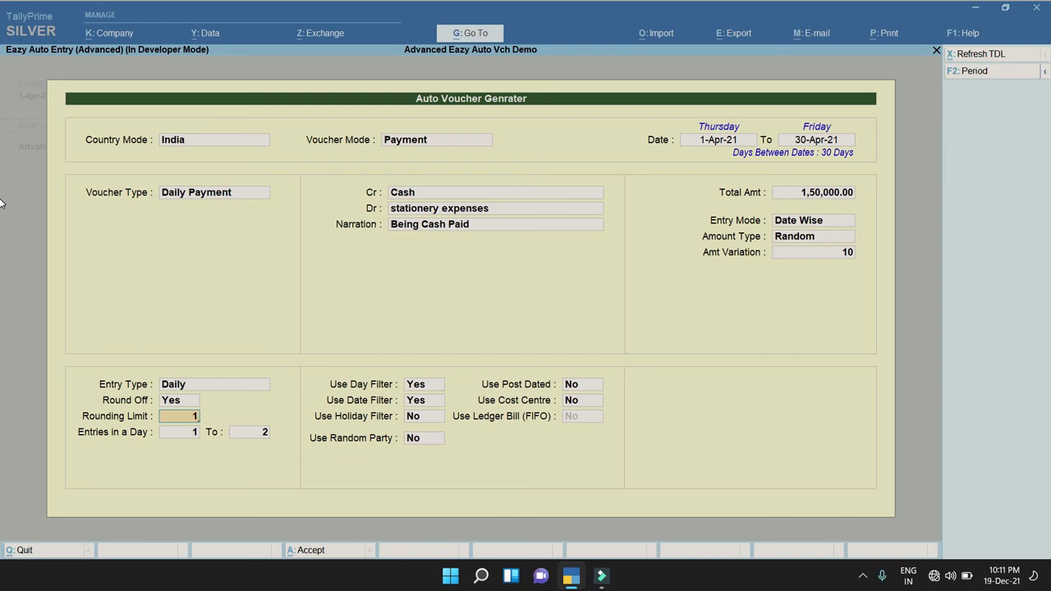
{"action": "key", "text": "Return"}
{"action": "key", "text": "Return"}
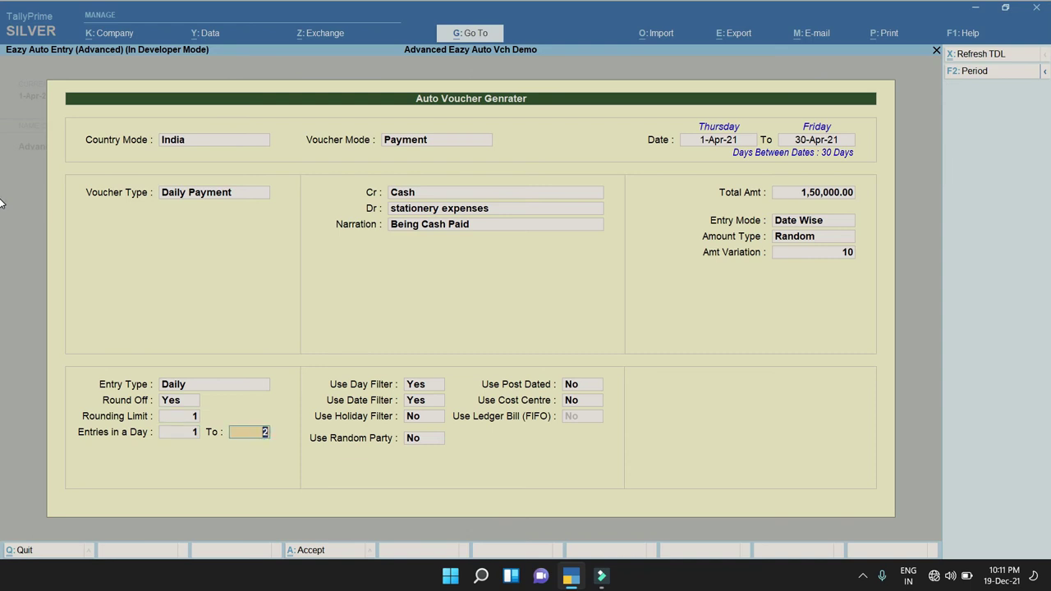
{"action": "key", "text": "Return"}
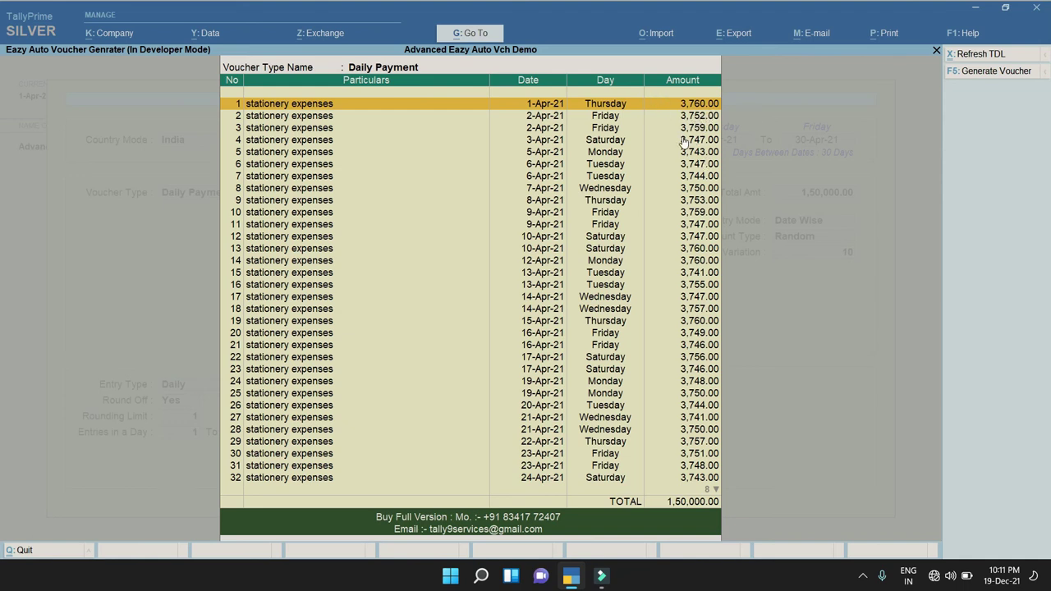
Examine the rounded amounts and the number of entries per date throughout the voucher preview list.
{"action": "left_click", "coordinate": [683, 261]}
{"action": "left_click", "coordinate": [687, 321]}
{"action": "left_click", "coordinate": [687, 357]}
{"action": "left_click", "coordinate": [696, 394]}
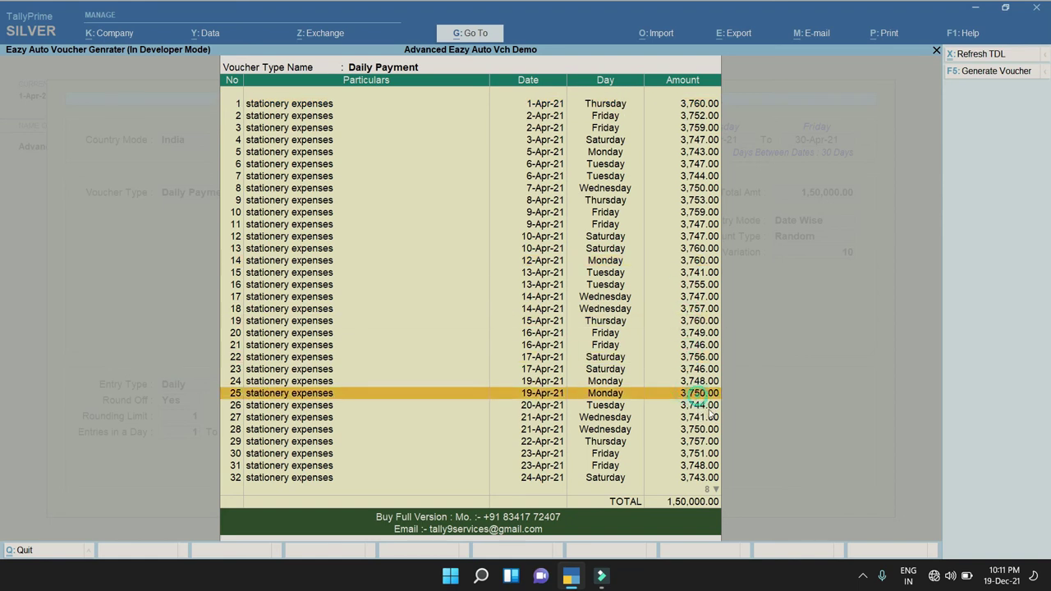
{"action": "left_click", "coordinate": [696, 453]}
{"action": "left_click", "coordinate": [708, 272]}
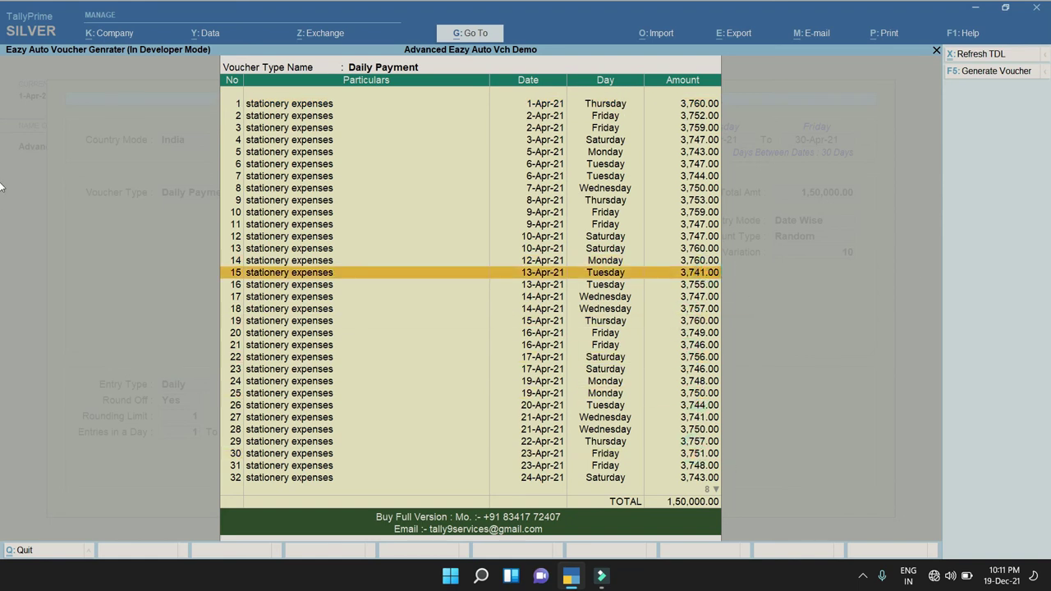
{"action": "key", "text": "Down"}
{"action": "key", "text": "Down"}
{"action": "key", "text": "Down"}
{"action": "key", "text": "Down"}
{"action": "key", "text": "Down"}
{"action": "key", "text": "Down"}
{"action": "key", "text": "Down"}
{"action": "key", "text": "Down"}
{"action": "key", "text": "Down"}
{"action": "key", "text": "Down"}
{"action": "key", "text": "Down"}
{"action": "key", "text": "Down"}
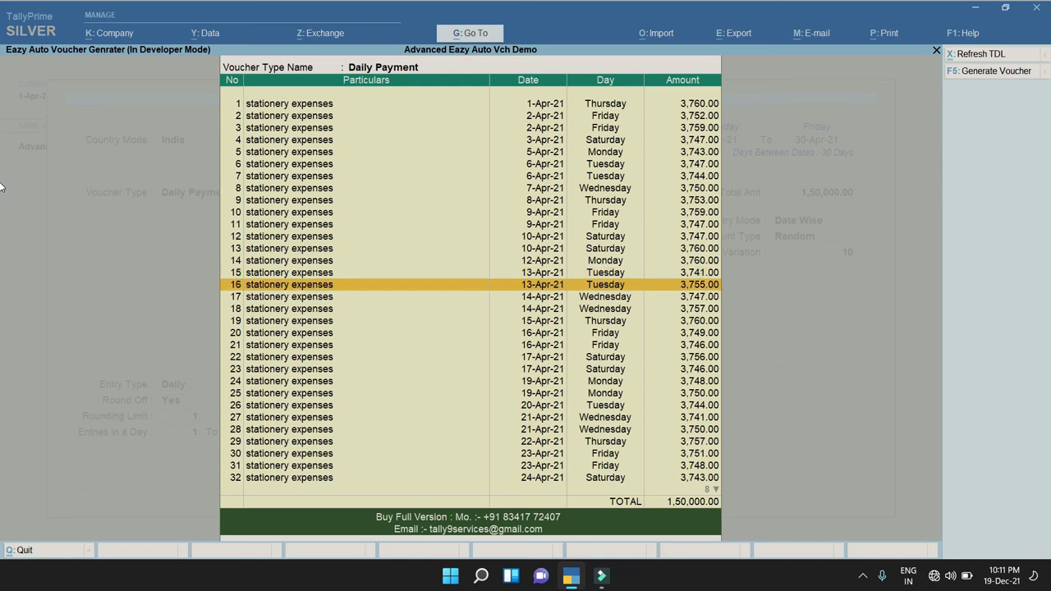
{"action": "key", "text": "Down"}
{"action": "key", "text": "Down"}
{"action": "key", "text": "Down"}
{"action": "key", "text": "Down"}
{"action": "key", "text": "Down"}
{"action": "key", "text": "Down"}
{"action": "key", "text": "Down"}
{"action": "key", "text": "Down"}
{"action": "key", "text": "Down"}
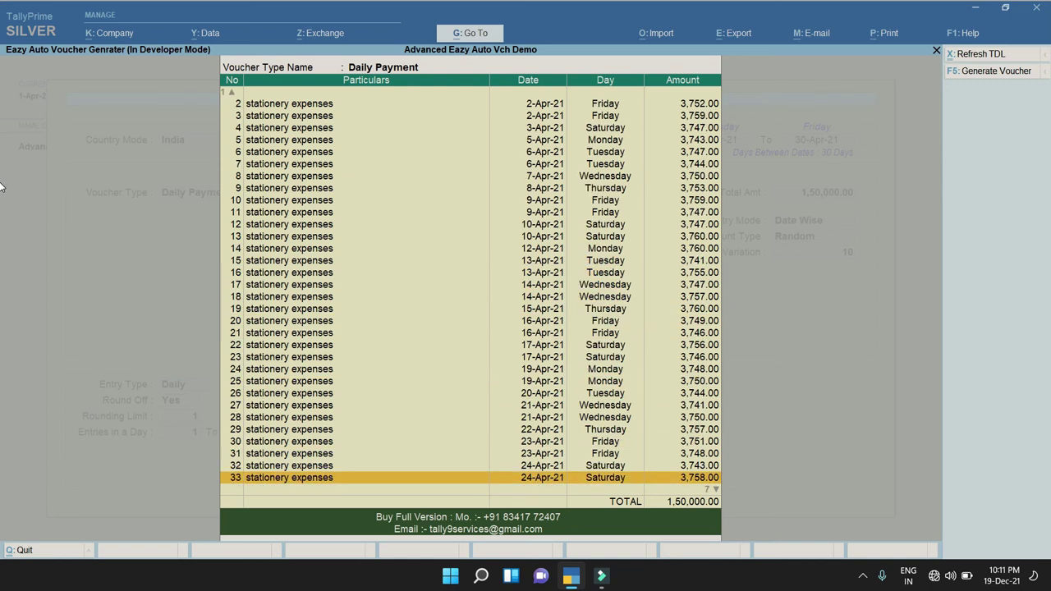
{"action": "key", "text": "Down"}
{"action": "key", "text": "Down"}
{"action": "key", "text": "Down"}
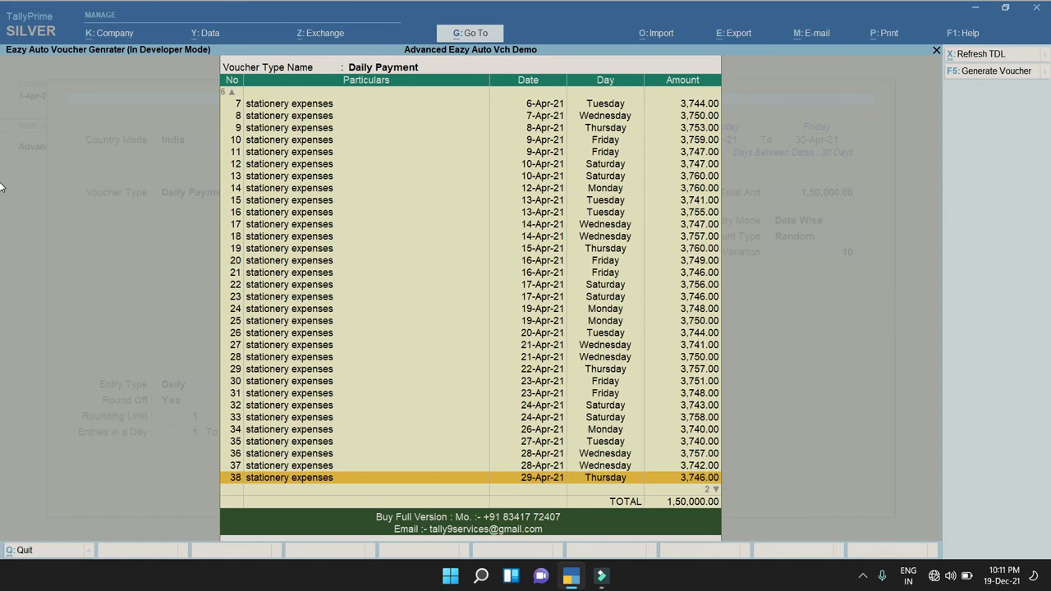
{"action": "key", "text": "Down"}
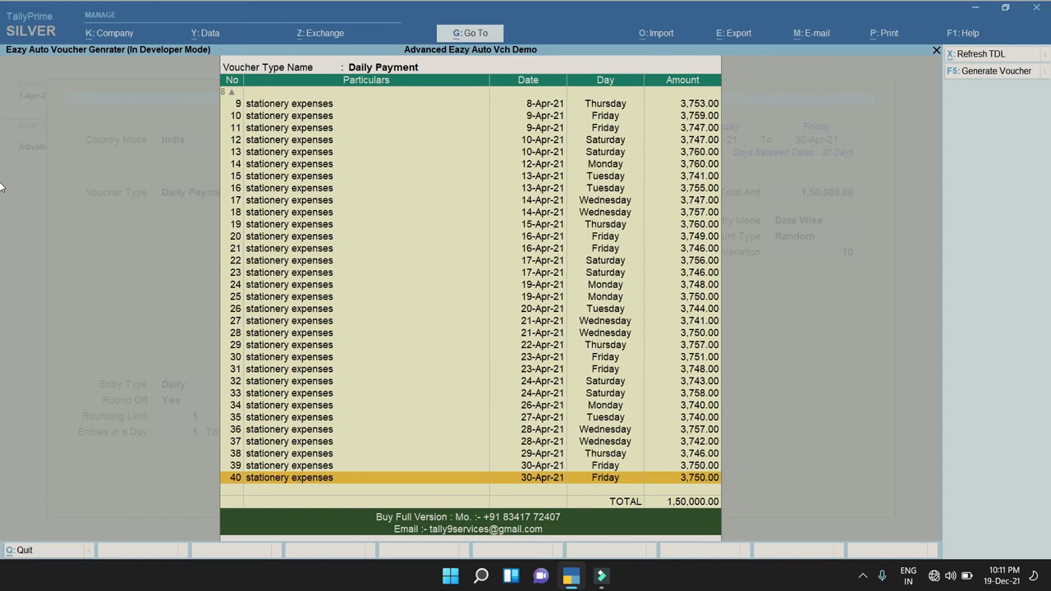
{"action": "key", "text": "Up"}
{"action": "key", "text": "Up"}
{"action": "key", "text": "Up"}
{"action": "key", "text": "Up"}
{"action": "key", "text": "Up"}
{"action": "key", "text": "Up"}
{"action": "key", "text": "Up"}
{"action": "key", "text": "Up"}
{"action": "key", "text": "Up"}
{"action": "key", "text": "Up"}
{"action": "key", "text": "Up"}
{"action": "key", "text": "Up"}
{"action": "key", "text": "Up"}
{"action": "key", "text": "Up"}
{"action": "key", "text": "Up"}
{"action": "key", "text": "Up"}
{"action": "key", "text": "Up"}
{"action": "key", "text": "Up"}
{"action": "key", "text": "Up"}
{"action": "key", "text": "Up"}
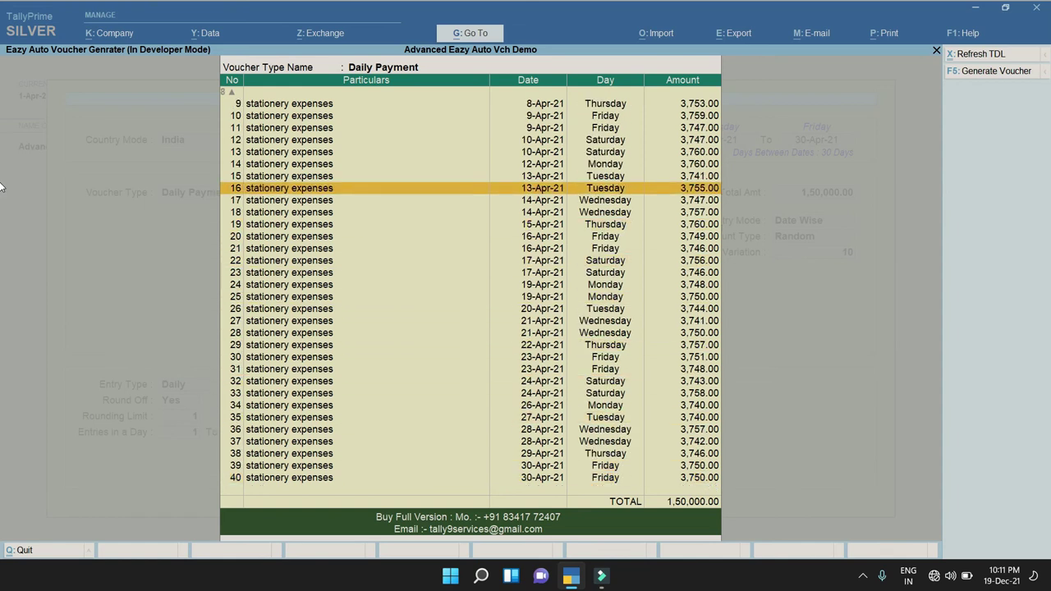
{"action": "key", "text": "Up"}
{"action": "key", "text": "Up"}
{"action": "key", "text": "Up"}
{"action": "key", "text": "Down"}
{"action": "key", "text": "Down"}
{"action": "key", "text": "Down"}
{"action": "key", "text": "Down"}
{"action": "key", "text": "Down"}
{"action": "key", "text": "Down"}
{"action": "key", "text": "Down"}
{"action": "key", "text": "Down"}
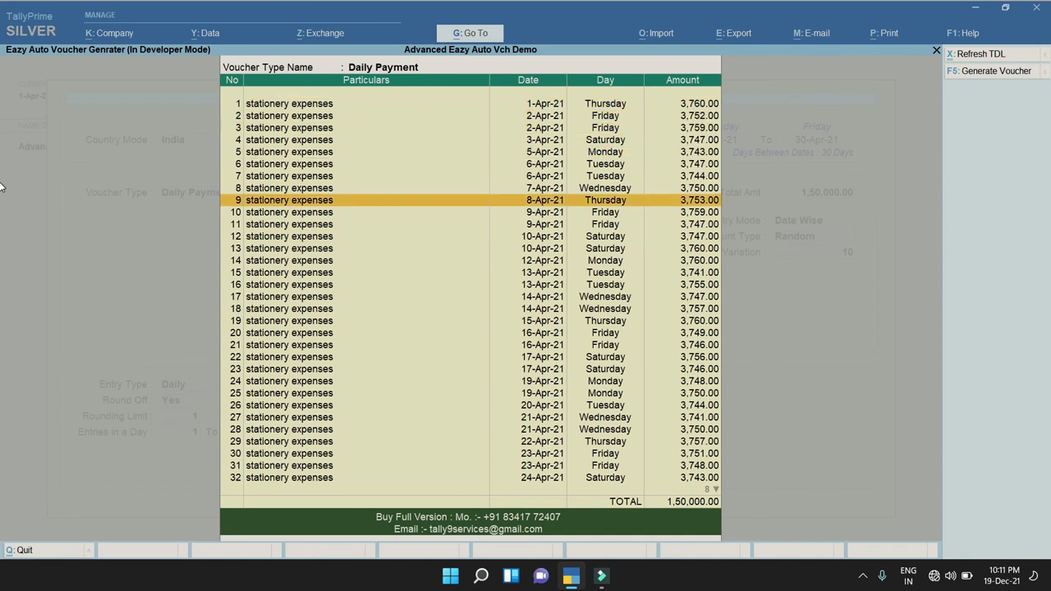
{"action": "key", "text": "Up"}
{"action": "key", "text": "Up"}
{"action": "key", "text": "Down"}
{"action": "key", "text": "Down"}
{"action": "key", "text": "Down"}
{"action": "key", "text": "Up"}
{"action": "key", "text": "Up"}
{"action": "key", "text": "Up"}
{"action": "key", "text": "Up"}
{"action": "key", "text": "Up"}
{"action": "key", "text": "Up"}
{"action": "key", "text": "Up"}
{"action": "key", "text": "Up"}
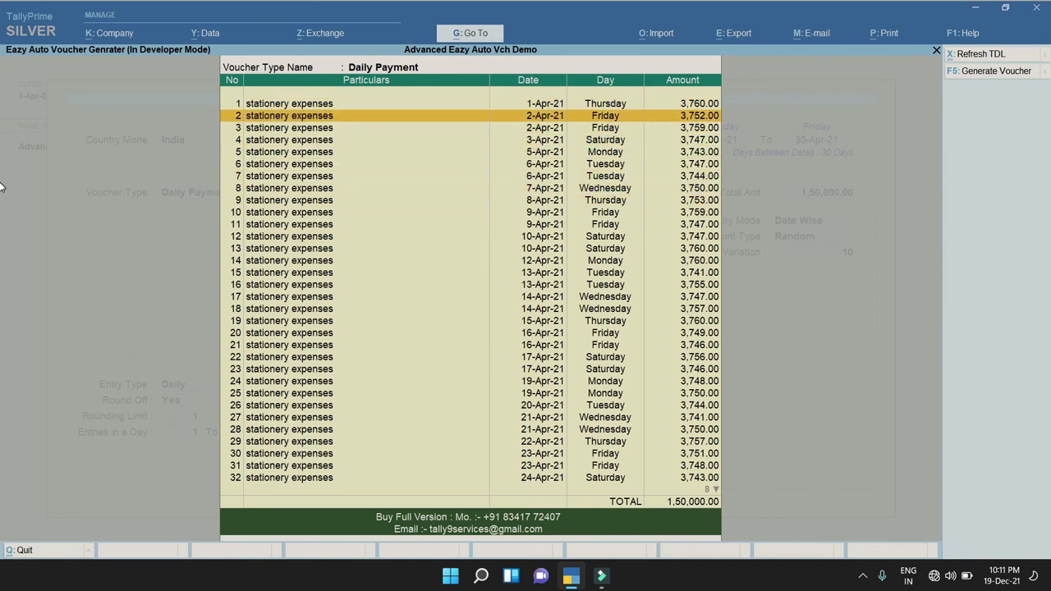
Mark the paired stationery expenses entries dated 2-Apr-21 and 10-Apr-21 in the voucher preview.
{"action": "key", "text": "space"}
{"action": "key", "text": "Down"}
{"action": "key", "text": "space"}
{"action": "key", "text": "Down"}
{"action": "key", "text": "Down"}
{"action": "key", "text": "Down"}
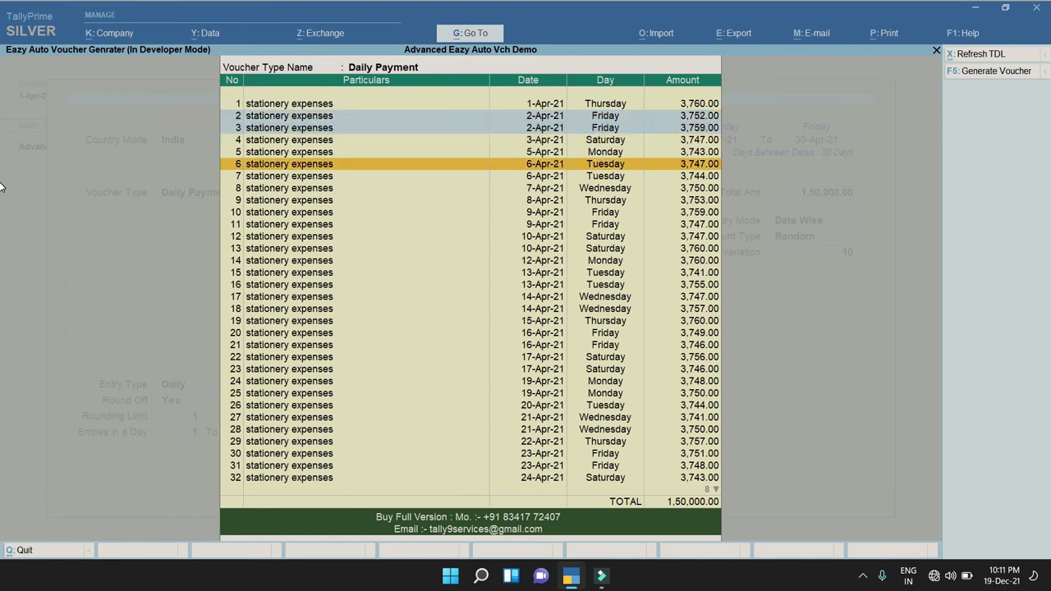
{"action": "key", "text": "Down"}
{"action": "key", "text": "Down"}
{"action": "key", "text": "Down"}
{"action": "key", "text": "Down"}
{"action": "key", "text": "Down"}
{"action": "key", "text": "Down"}
{"action": "key", "text": "Down"}
{"action": "key", "text": "Up"}
{"action": "key", "text": "space"}
{"action": "key", "text": "Down"}
{"action": "key", "text": "space"}
{"action": "key", "text": "Down"}
{"action": "key", "text": "Down"}
{"action": "key", "text": "Down"}
{"action": "key", "text": "Down"}
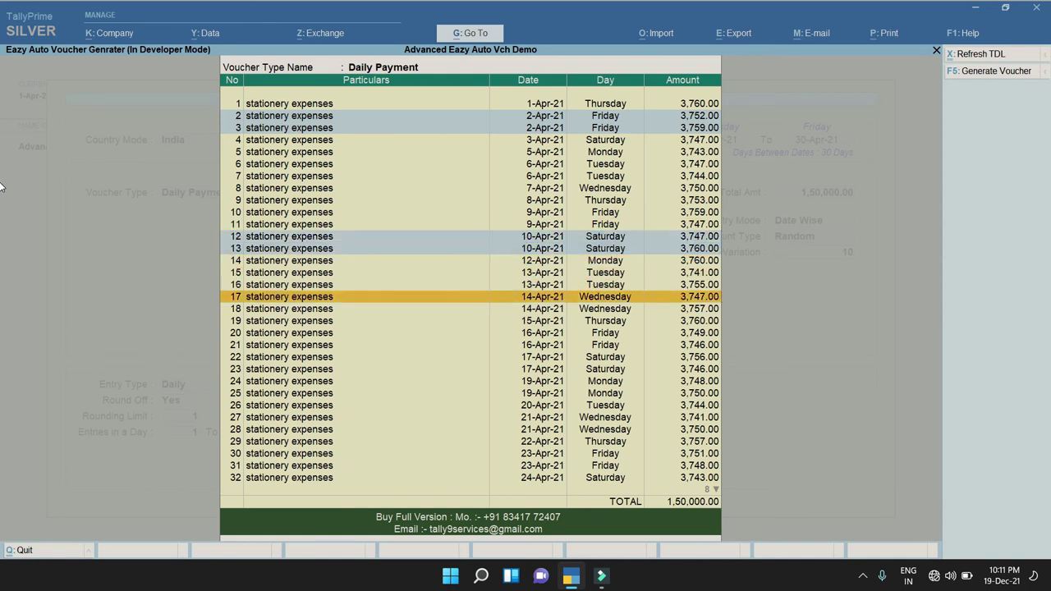
Look through the remaining preview entries up to 30-Apr-21 and leave the preview for the Auto Entry Module menu without generating vouchers.
{"action": "key", "text": "Down"}
{"action": "key", "text": "Down"}
{"action": "key", "text": "Down"}
{"action": "key", "text": "Down"}
{"action": "key", "text": "Down"}
{"action": "key", "text": "Down"}
{"action": "key", "text": "Down"}
{"action": "key", "text": "Down"}
{"action": "key", "text": "Down"}
{"action": "key", "text": "Down"}
{"action": "key", "text": "Down"}
{"action": "key", "text": "Down"}
{"action": "key", "text": "Down"}
{"action": "key", "text": "Down"}
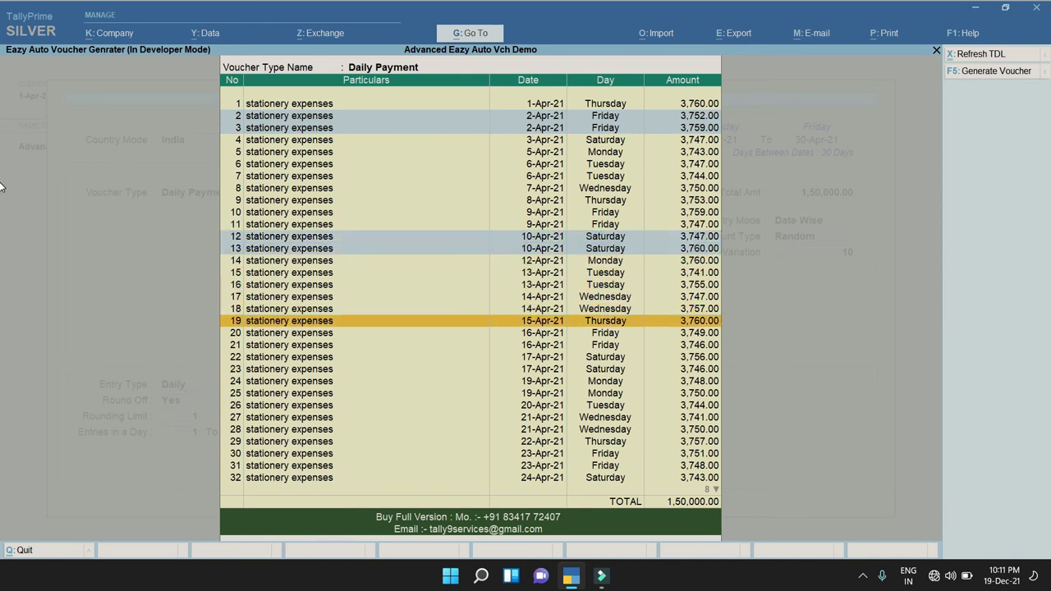
{"action": "key", "text": "Down"}
{"action": "key", "text": "Down"}
{"action": "key", "text": "Down"}
{"action": "key", "text": "Down"}
{"action": "key", "text": "Down"}
{"action": "key", "text": "Down"}
{"action": "key", "text": "Down"}
{"action": "key", "text": "Down"}
{"action": "key", "text": "Down"}
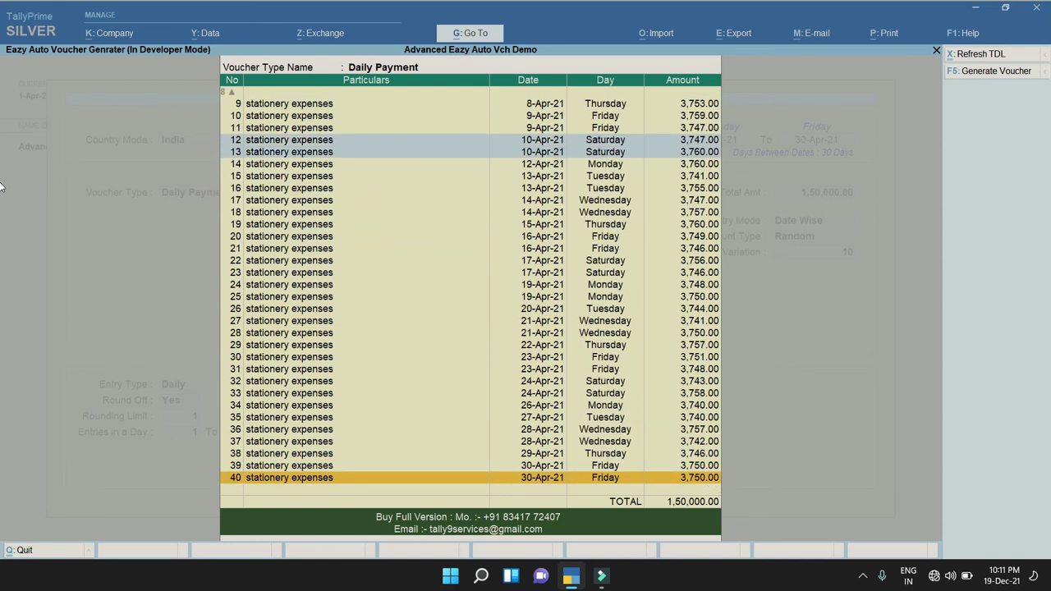
{"action": "key", "text": "Up"}
{"action": "key", "text": "Up"}
{"action": "key", "text": "Up"}
{"action": "key", "text": "Up"}
{"action": "key", "text": "Up"}
{"action": "key", "text": "Up"}
{"action": "key", "text": "Up"}
{"action": "key", "text": "Up"}
{"action": "key", "text": "Up"}
{"action": "key", "text": "Up"}
{"action": "key", "text": "Up"}
{"action": "key", "text": "Up"}
{"action": "key", "text": "Up"}
{"action": "key", "text": "Up"}
{"action": "key", "text": "Up"}
{"action": "key", "text": "Up"}
{"action": "key", "text": "Up"}
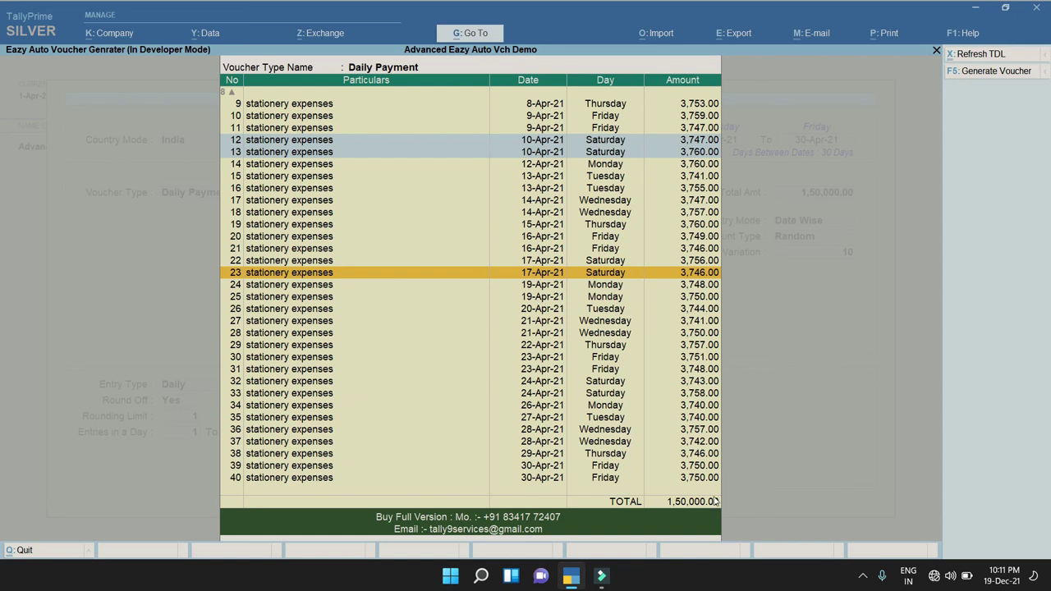
{"action": "key", "text": "Escape"}
{"action": "key", "text": "Escape"}
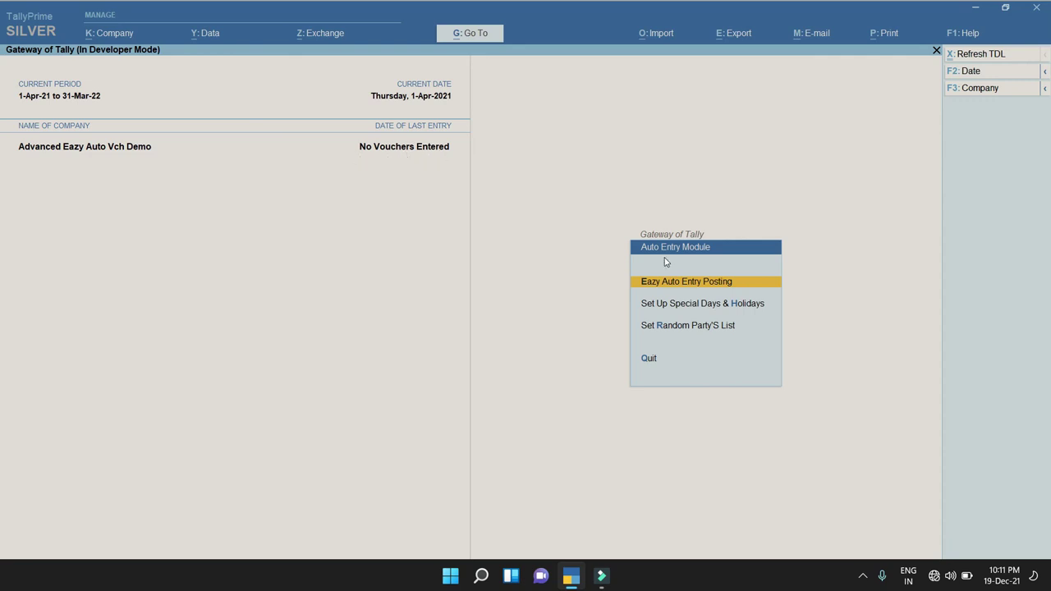
Reopen Eazy Auto Entry Posting, accept the existing settings, and generate the Daily Payment vouchers from the preview.
{"action": "key", "text": "Return"}
{"action": "key", "text": "ctrl+a"}
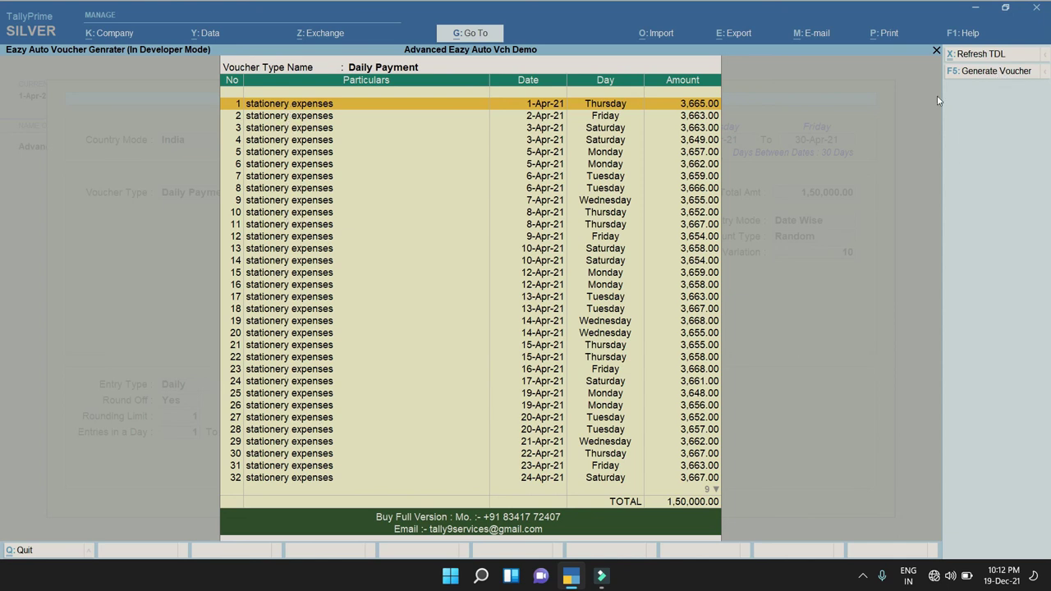
{"action": "left_click", "coordinate": [971, 72]}
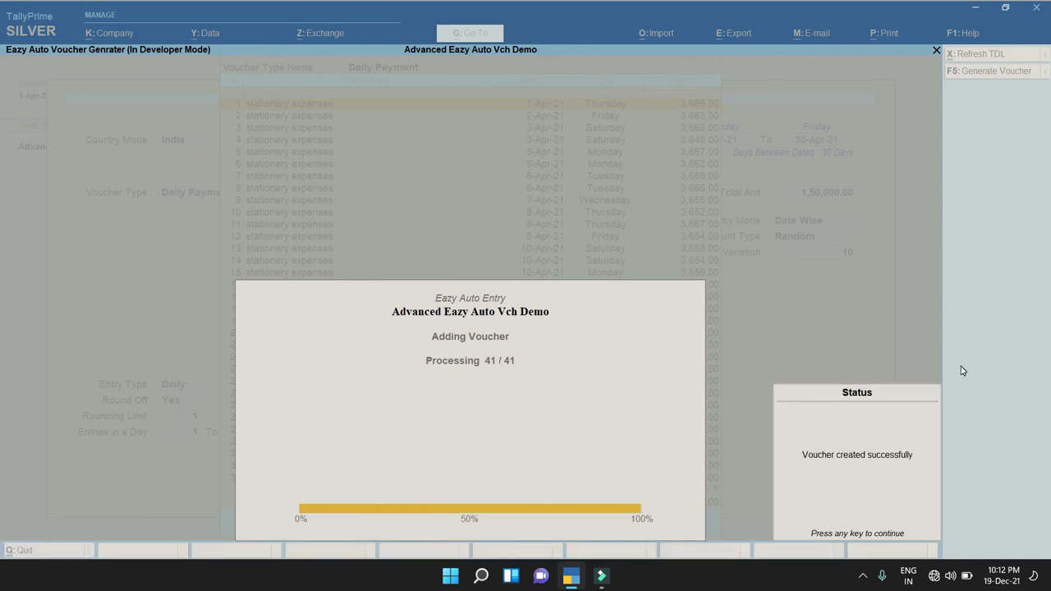
{"action": "key", "text": "Return"}
Return to the Gateway of Tally and display the Day Book for 1-Apr-21 to 30-Apr-21.
{"action": "key", "text": "Escape"}
{"action": "key", "text": "Escape"}
{"action": "key", "text": "Escape"}
{"action": "key", "text": "Escape"}
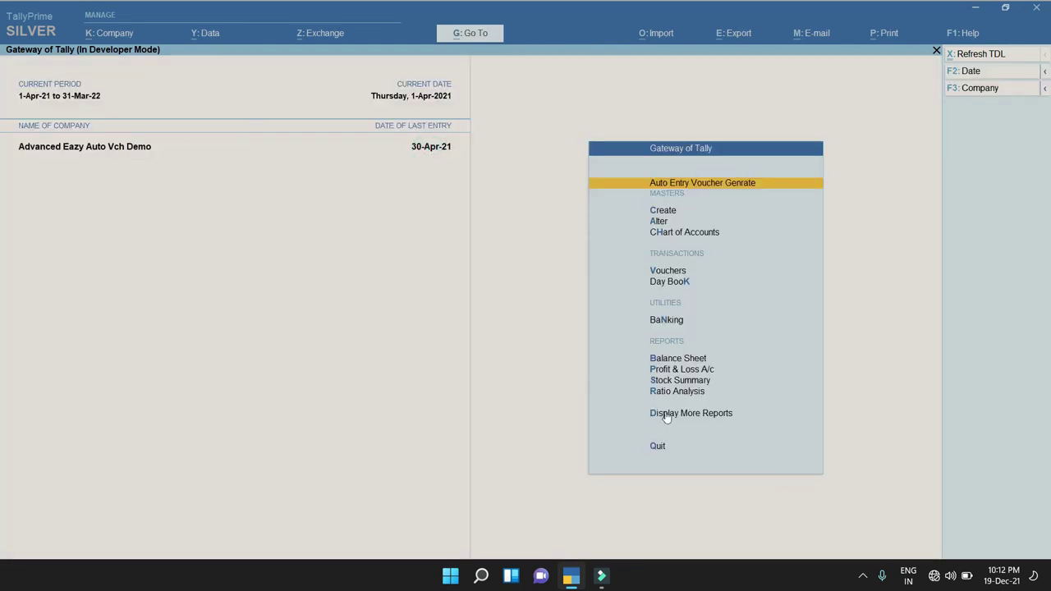
{"action": "key", "text": "d"}
{"action": "key", "text": "d"}
{"action": "key", "text": "F2"}
{"action": "key", "text": "Return"}
{"action": "type", "text": "30-4"}
{"action": "key", "text": "Return"}
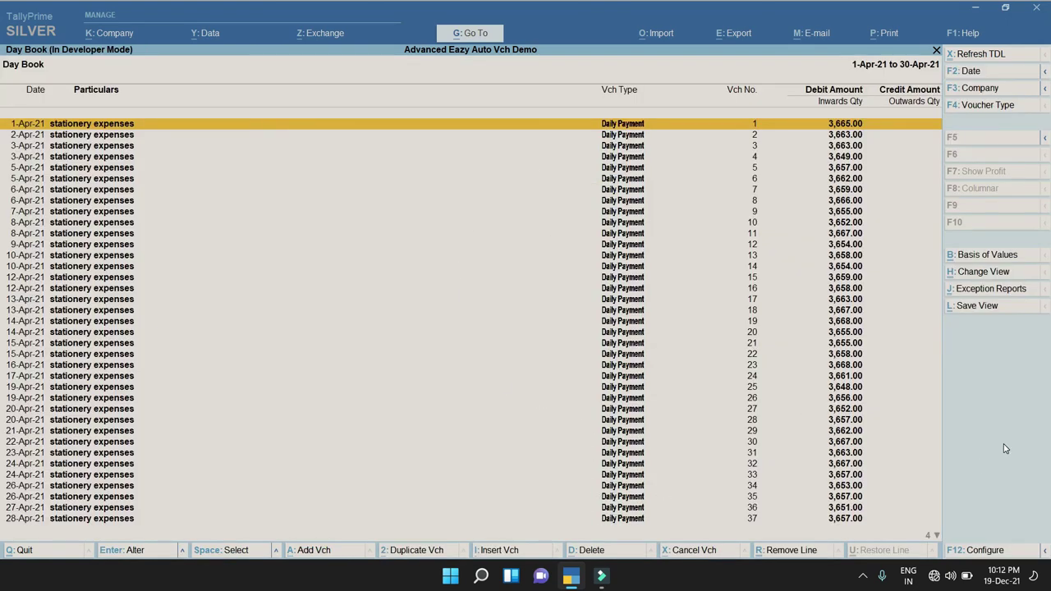
Open the 1-Apr-21 stationery expenses voucher, go through its account, amount and narration, and leave it without accepting.
{"action": "key", "text": "Return"}
{"action": "key", "text": "Return"}
{"action": "key", "text": "Return"}
{"action": "key", "text": "Return"}
{"action": "key", "text": "Return"}
{"action": "key", "text": "Return"}
{"action": "key", "text": "Return"}
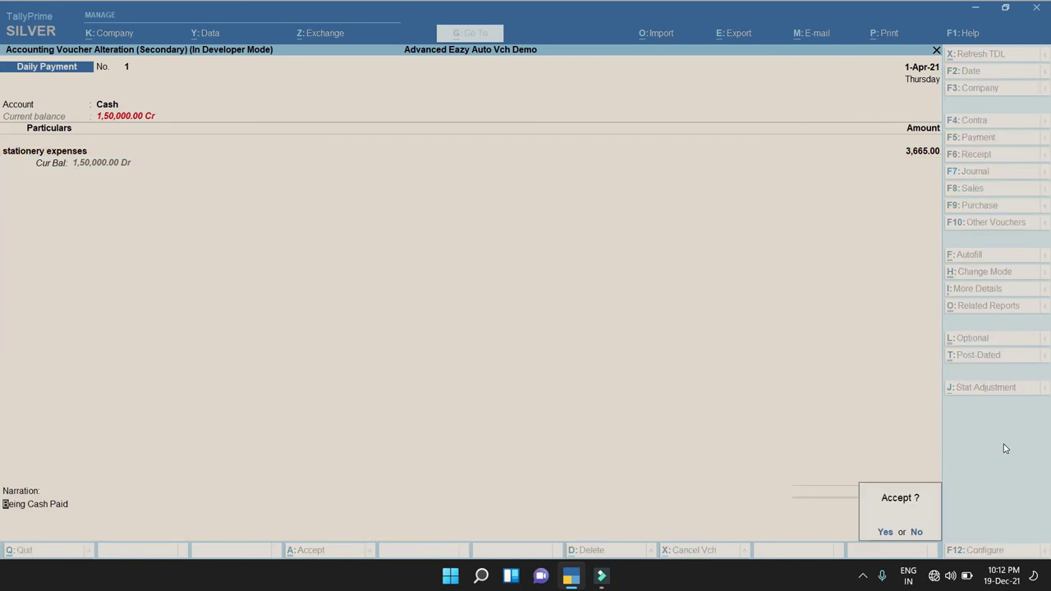
{"action": "key", "text": "Escape"}
{"action": "key", "text": "Escape"}
{"action": "key", "text": "Escape"}
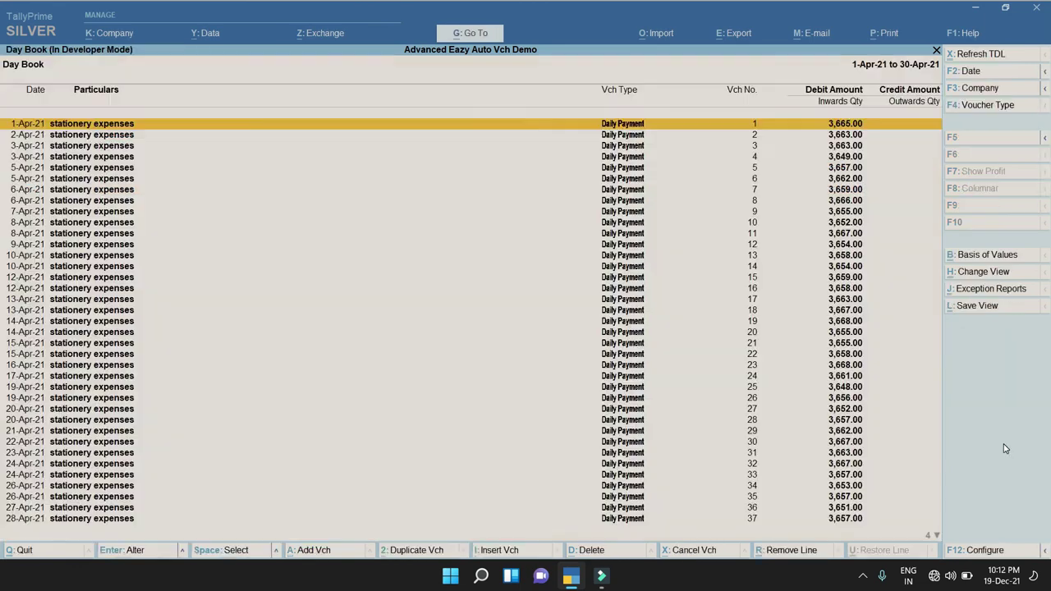
Reopen the Day Book and set its period to 1-Apr-21 to 30-Apr-21.
{"action": "key", "text": "Return"}
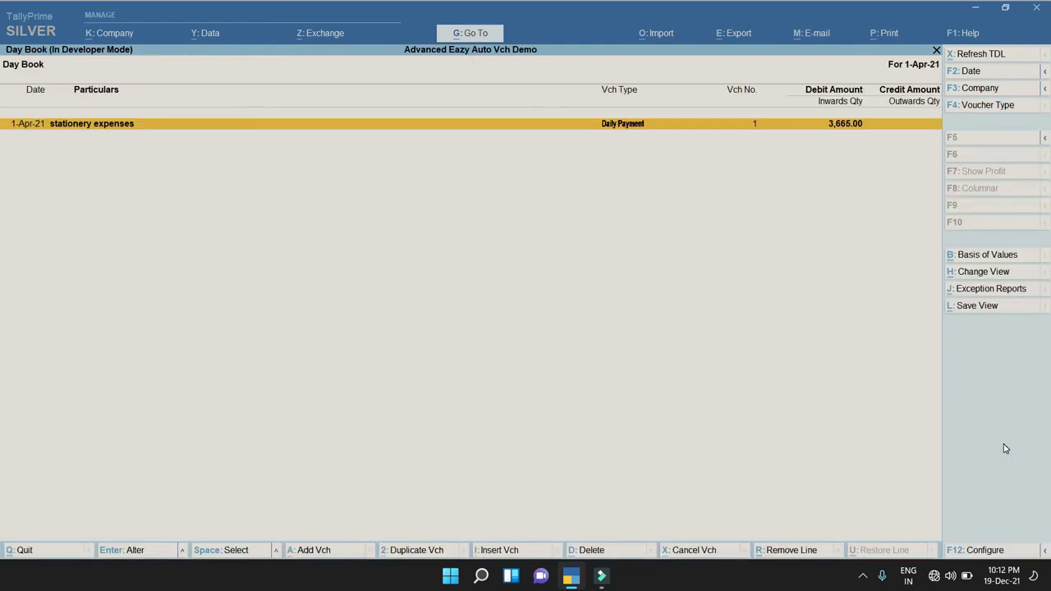
{"action": "key", "text": "alt+F2"}
{"action": "key", "text": "Return"}
{"action": "type", "text": "30-4"}
{"action": "key", "text": "Return"}
Look through the Daily Payment entries in the Day Book, checking their dates, voucher numbers and amounts.
{"action": "key", "text": "Down"}
{"action": "key", "text": "Down"}
{"action": "key", "text": "Down"}
{"action": "key", "text": "Down"}
{"action": "key", "text": "Down"}
{"action": "key", "text": "Down"}
{"action": "key", "text": "Down"}
{"action": "key", "text": "Down"}
{"action": "key", "text": "Down"}
{"action": "key", "text": "Down"}
{"action": "key", "text": "Down"}
{"action": "key", "text": "Down"}
{"action": "key", "text": "Down"}
{"action": "key", "text": "Down"}
{"action": "key", "text": "Down"}
{"action": "key", "text": "Down"}
{"action": "key", "text": "Down"}
{"action": "key", "text": "Down"}
{"action": "key", "text": "Down"}
{"action": "key", "text": "Down"}
{"action": "key", "text": "Down"}
{"action": "key", "text": "Down"}
{"action": "key", "text": "Down"}
{"action": "key", "text": "Down"}
{"action": "key", "text": "Down"}
{"action": "key", "text": "Down"}
{"action": "key", "text": "Down"}
{"action": "key", "text": "Down"}
{"action": "key", "text": "Down"}
{"action": "key", "text": "Down"}
{"action": "key", "text": "Down"}
{"action": "key", "text": "Down"}
{"action": "key", "text": "Down"}
{"action": "key", "text": "Down"}
{"action": "key", "text": "Down"}
Leave the Day Book and display the ledger vouchers of the stationery expenses ledger.
{"action": "key", "text": "Escape"}
{"action": "key", "text": "Home"}
{"action": "key", "text": "Return"}
{"action": "type", "text": "Sa"}
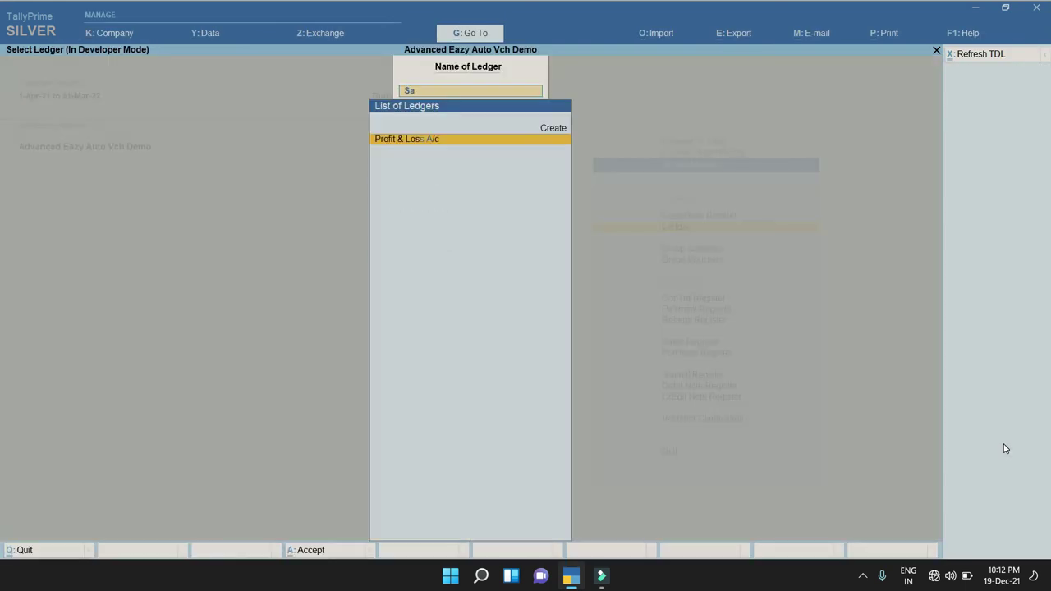
{"action": "key", "text": "BackSpace"}
{"action": "key", "text": "BackSpace"}
{"action": "key", "text": "Down"}
{"action": "key", "text": "Down"}
{"action": "key", "text": "Down"}
{"action": "key", "text": "Down"}
{"action": "key", "text": "Down"}
{"action": "key", "text": "Down"}
{"action": "key", "text": "Down"}
{"action": "key", "text": "Down"}
{"action": "key", "text": "Down"}
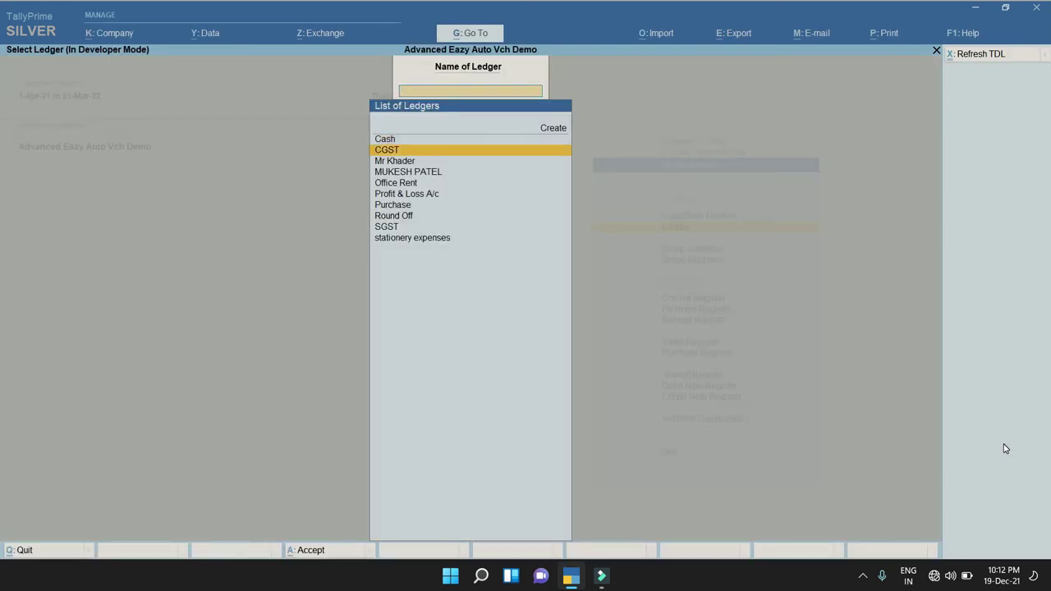
{"action": "key", "text": "Return"}
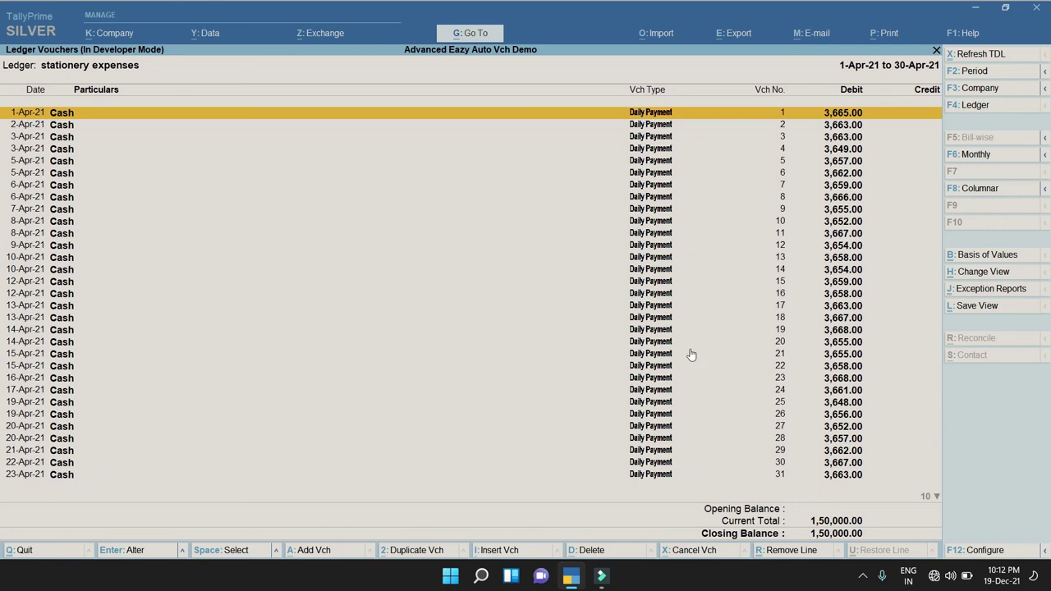
Close the ledger report and return to the Gateway of Tally without quitting the program.
{"action": "key", "text": "Escape"}
{"action": "key", "text": "Escape"}
{"action": "key", "text": "Escape"}
{"action": "key", "text": "Escape"}
{"action": "key", "text": "n"}
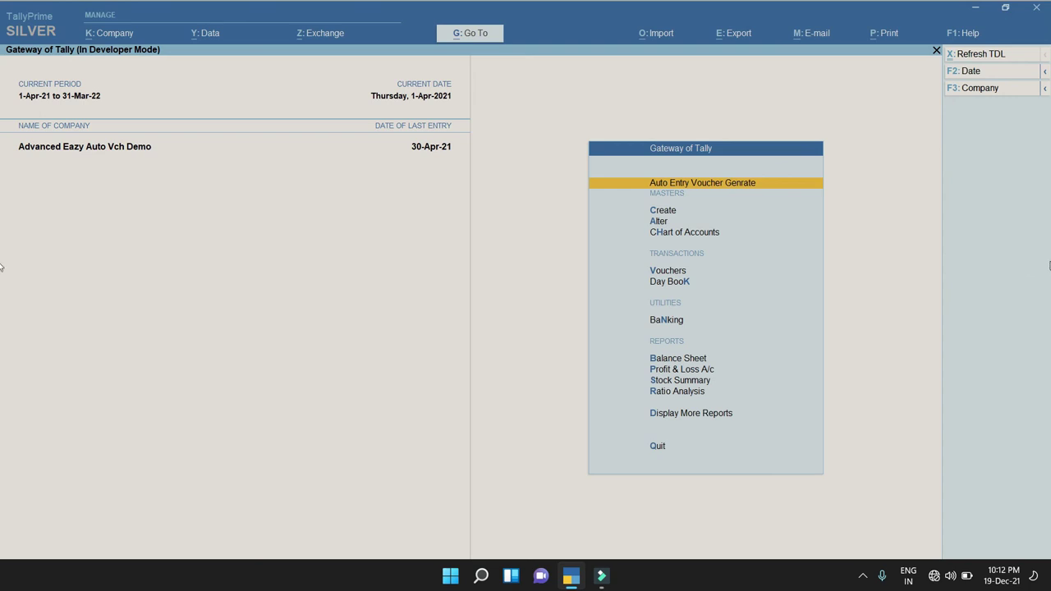
{"action": "left_click", "coordinate": [862, 575]}
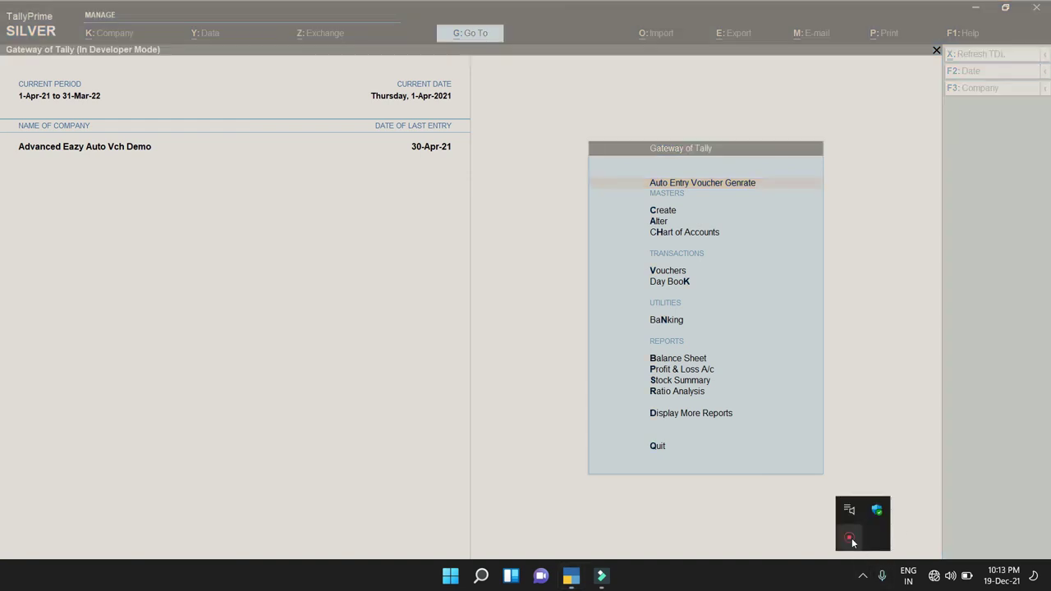